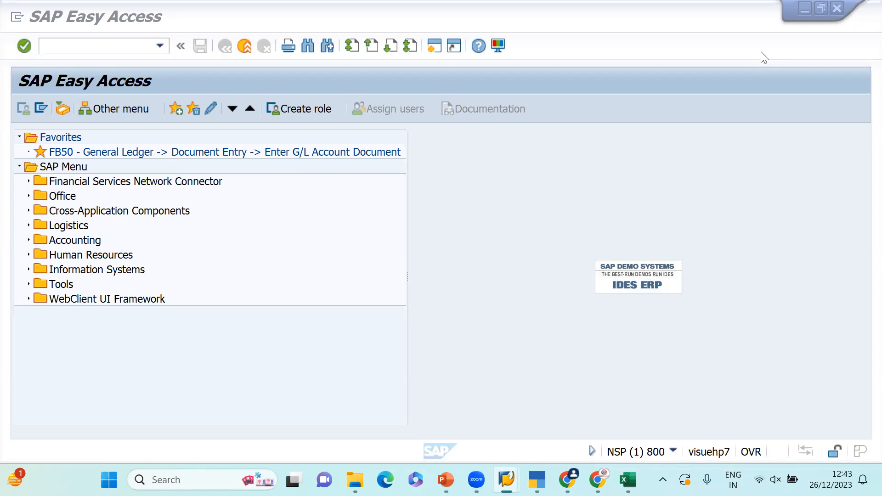
# Step: Start transaction FS00 to edit G/L accounts centrally
pyautogui.click(50, 50)
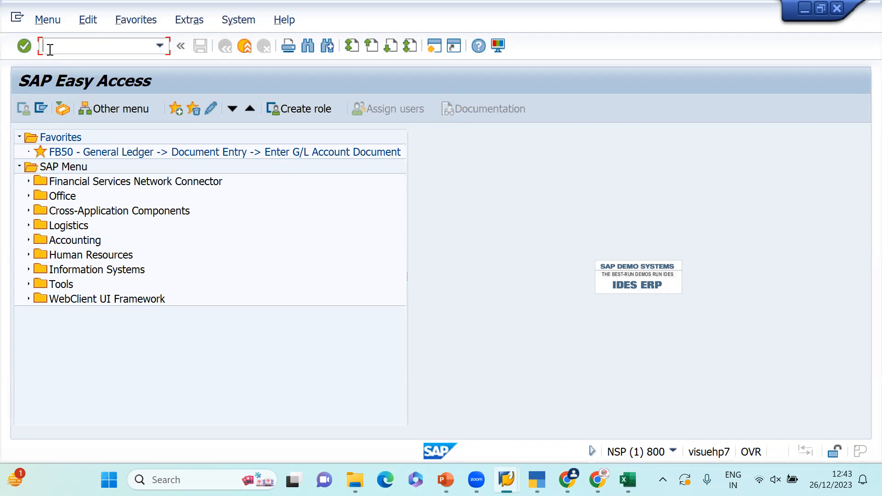
pyautogui.write('/n')
pyautogui.press('Return')
pyautogui.write('fs00')
pyautogui.press('Return')
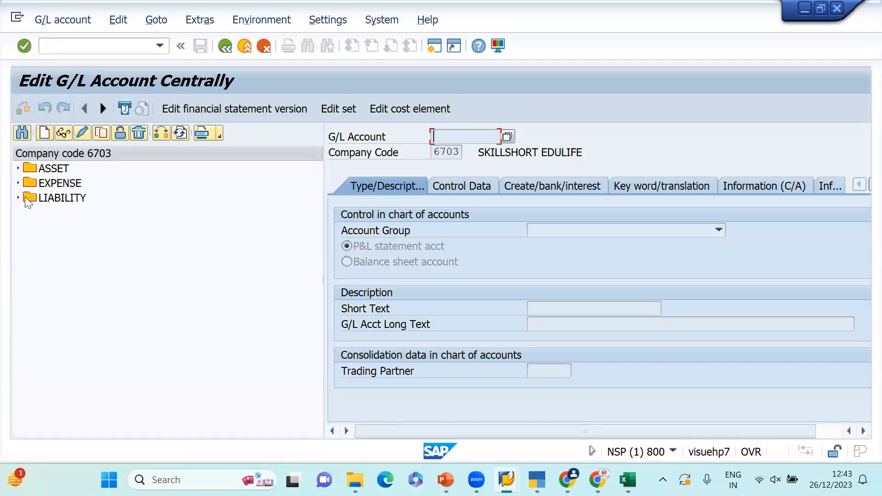
# Step: Block salary account 3000 in the EXPENSE group for posting in the company code and save
pyautogui.click(18, 167)
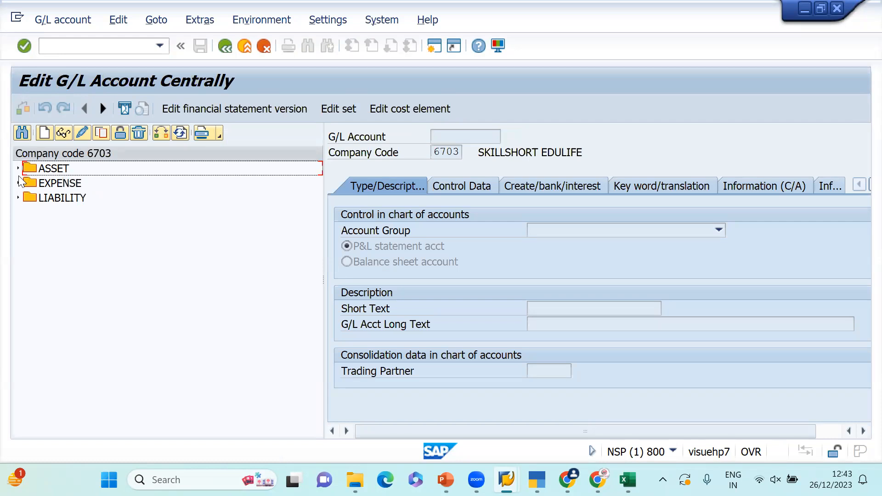
pyautogui.click(18, 183)
pyautogui.click(142, 204)
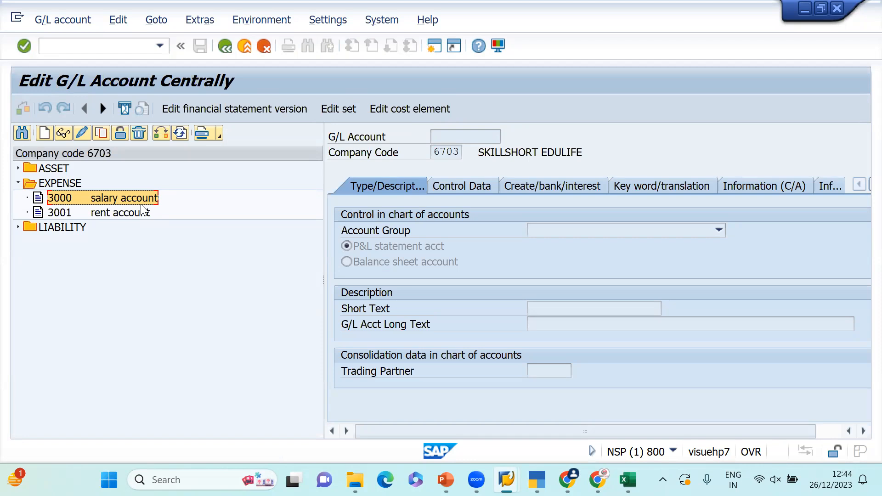
pyautogui.click(118, 132)
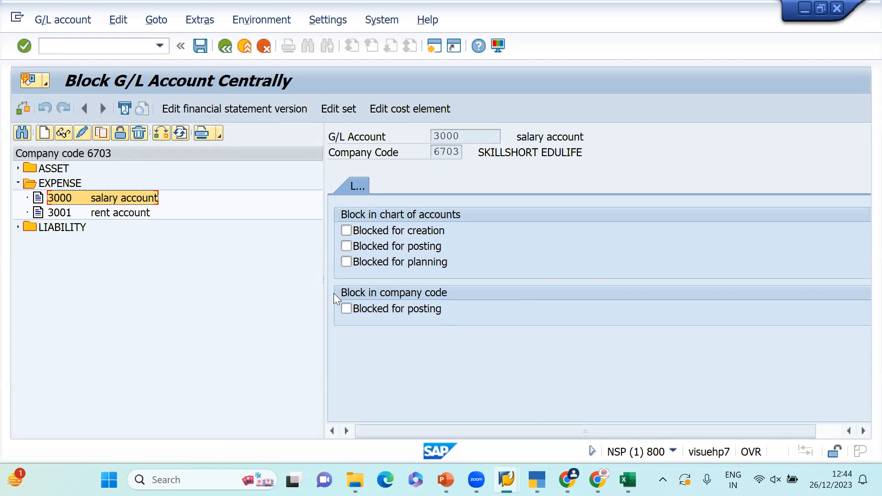
pyautogui.click(347, 309)
pyautogui.hotkey('ctrl', 's')
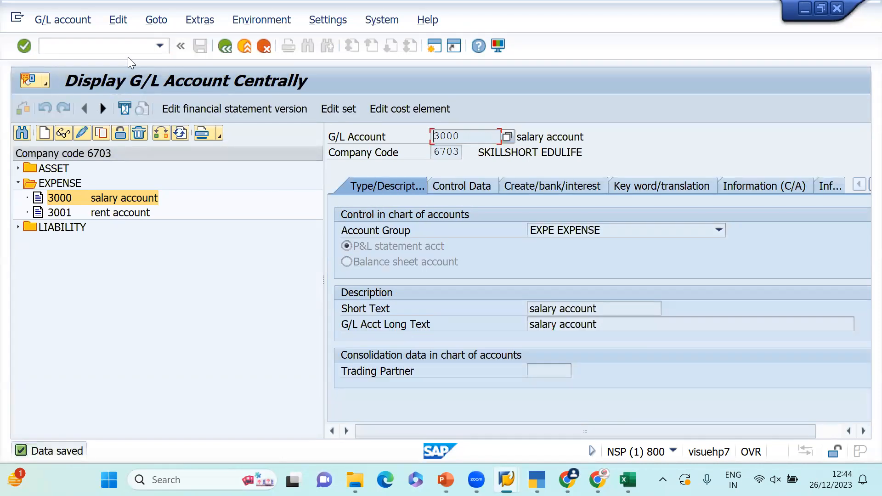
# Step: Try to start an F-02 posting with document date 26.12.2023 and account 3000 as the first line item
pyautogui.click(80, 44)
pyautogui.write('/nf-02')
pyautogui.press('Return')
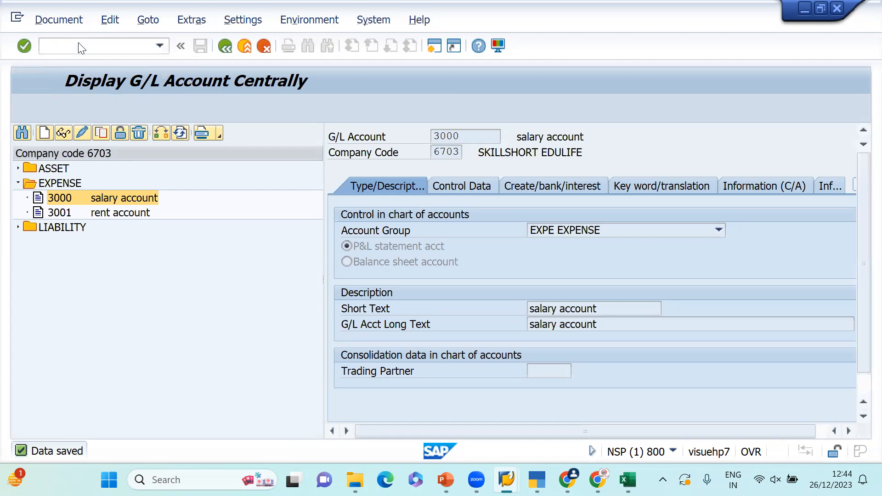
pyautogui.click(119, 152)
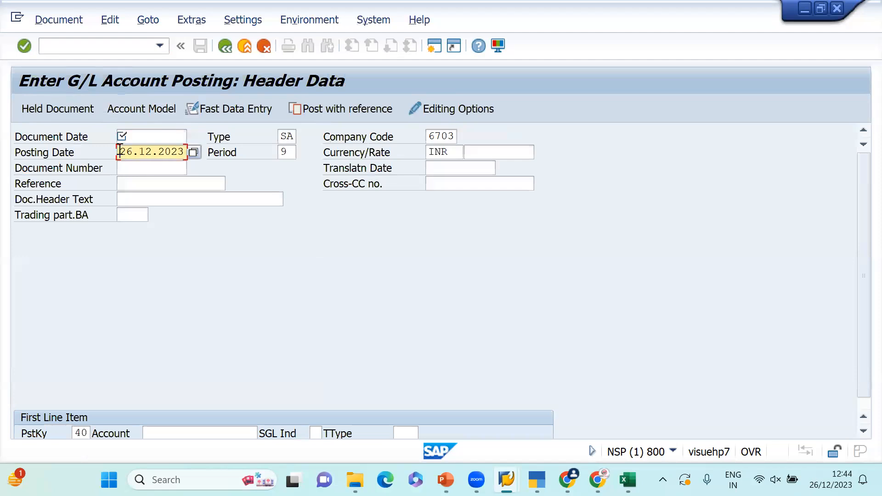
pyautogui.click(146, 136)
pyautogui.write('26.12.2023')
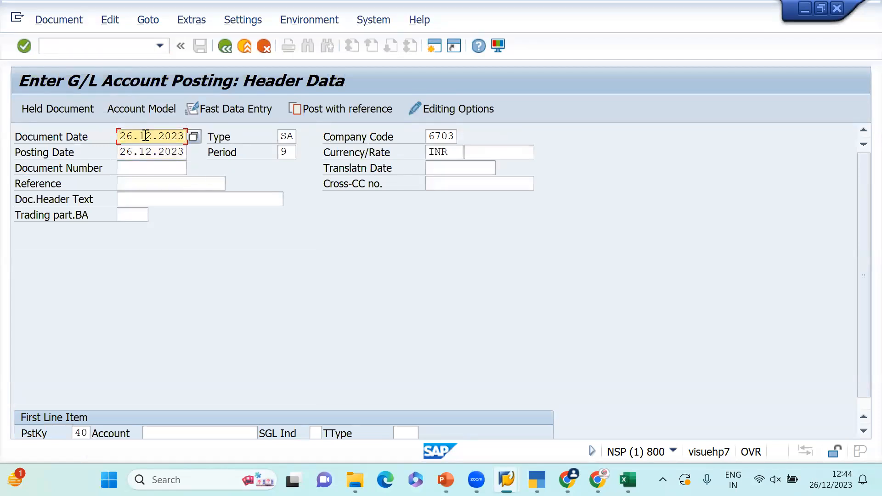
pyautogui.click(168, 431)
pyautogui.write('3000')
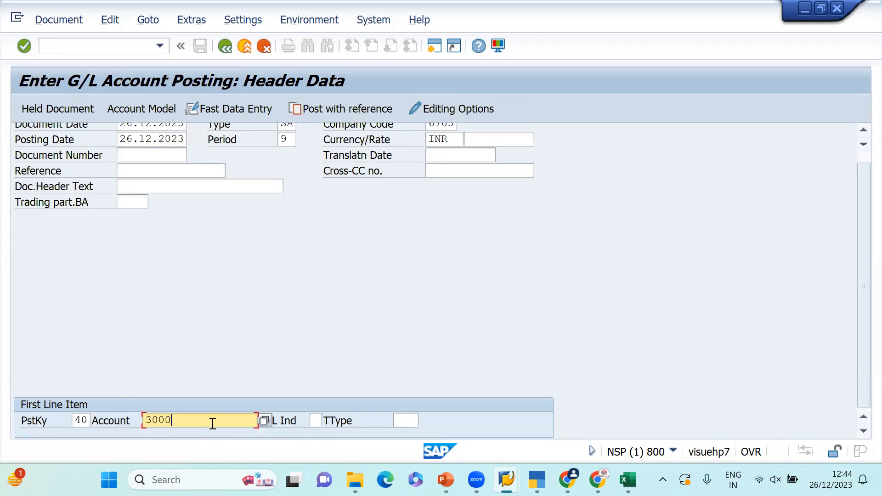
pyautogui.press('Return')
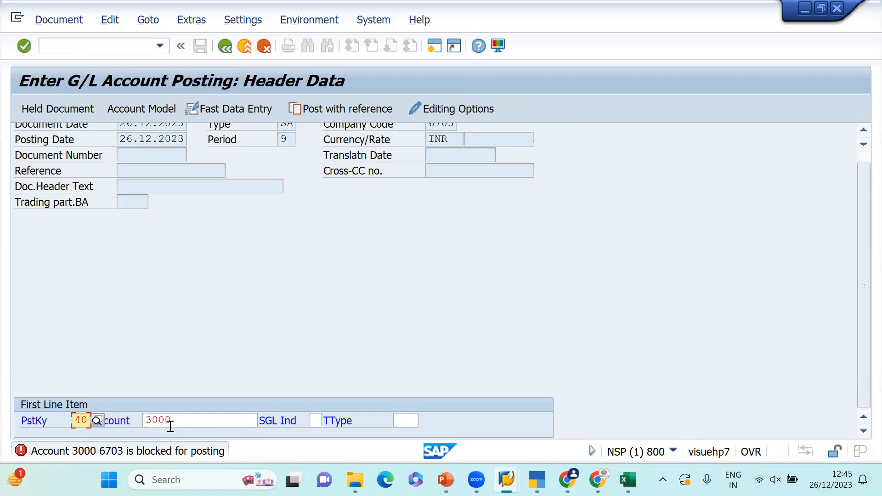
# Step: Return to FS00, clear the company-code posting block on salary account 3000 and save
pyautogui.click(83, 48)
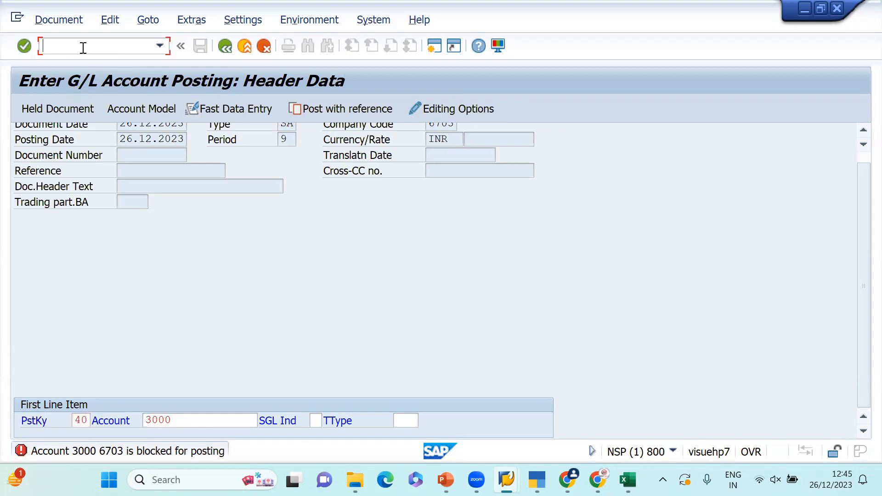
pyautogui.write('/n fs00')
pyautogui.press('Return')
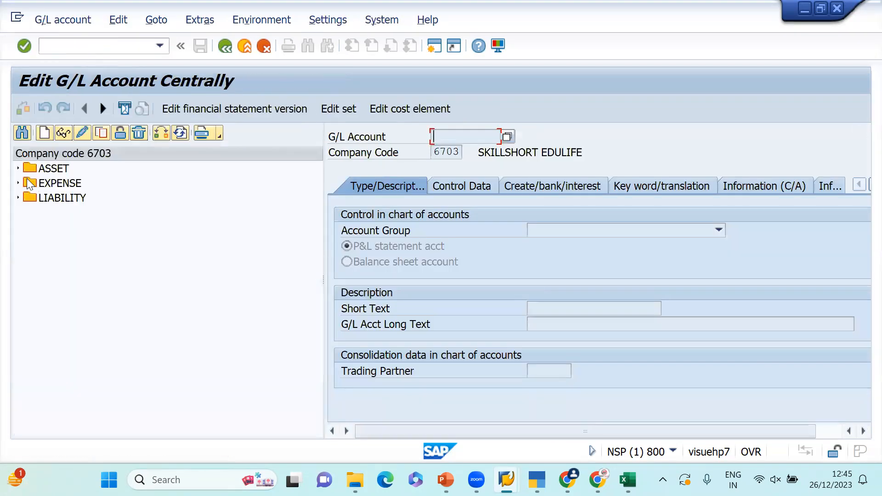
pyautogui.doubleClick(39, 184)
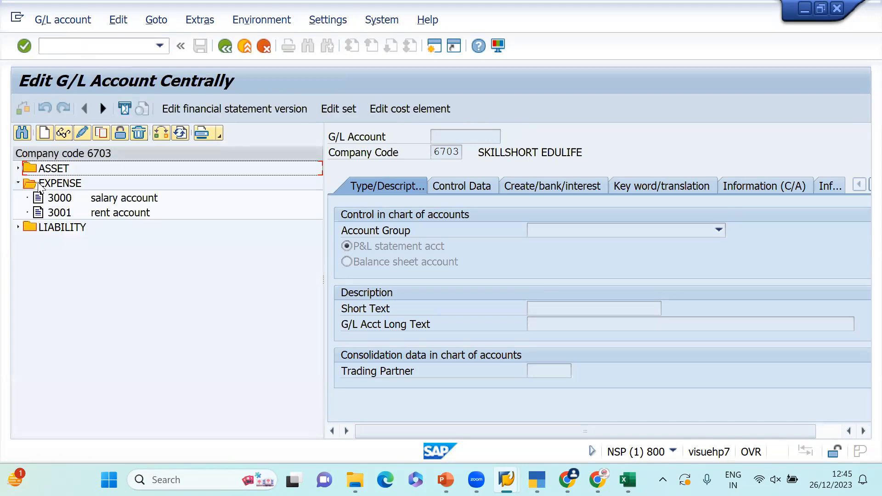
pyautogui.click(99, 198)
pyautogui.click(84, 133)
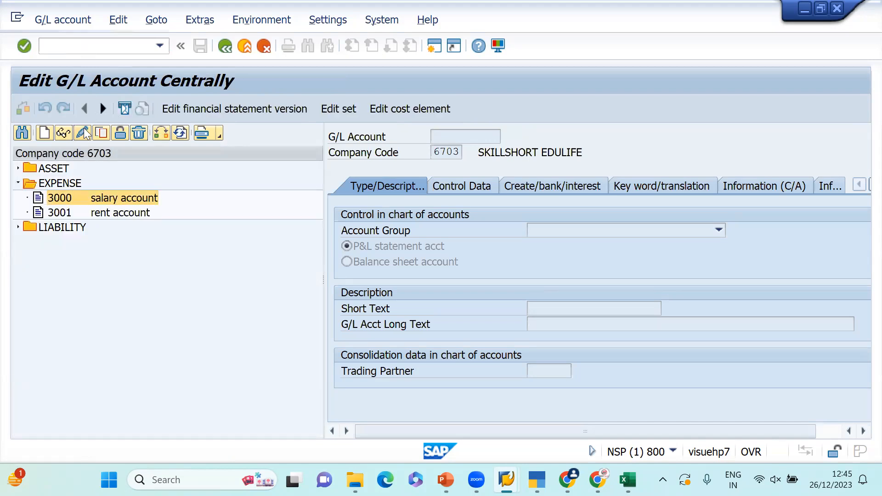
pyautogui.click(120, 134)
pyautogui.click(396, 312)
pyautogui.click(398, 311)
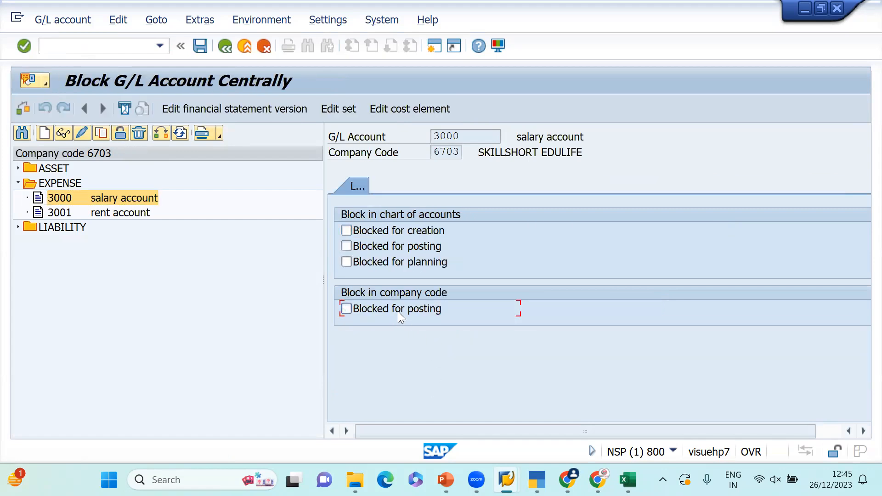
pyautogui.hotkey('ctrl', 's')
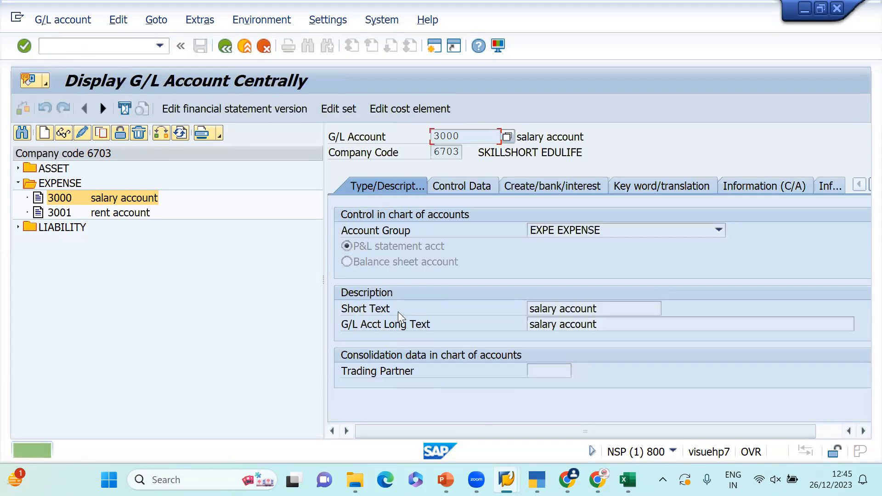
# Step: Start the F-02 posting again with document date 26.12.2023 and open the debit item for account 3000
pyautogui.hotkey('ctrl', '/')
pyautogui.write('/nf-02')
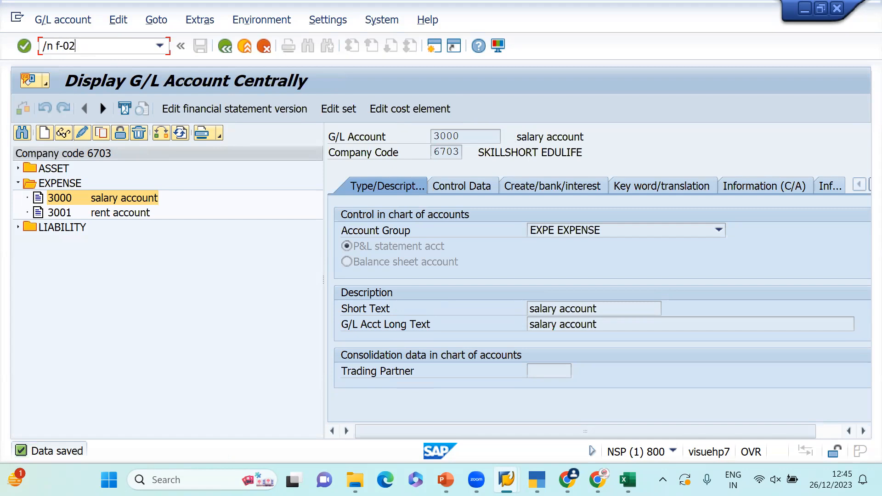
pyautogui.press('Return')
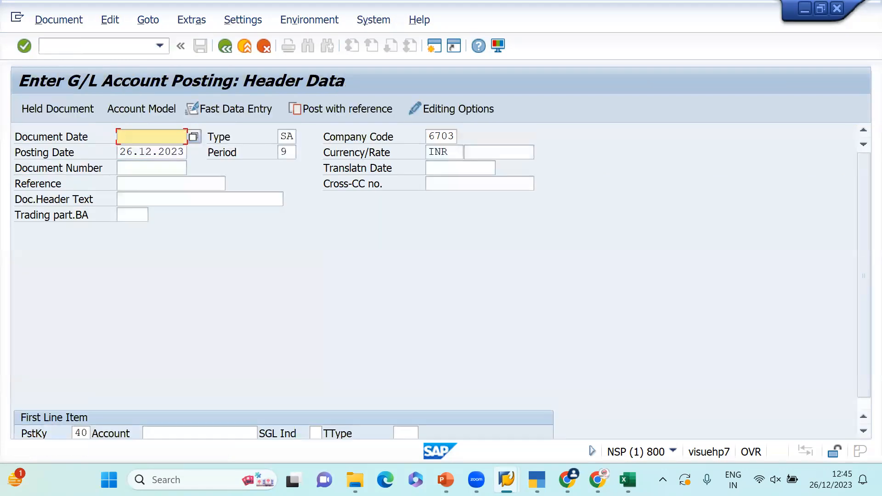
pyautogui.doubleClick(122, 153)
pyautogui.hotkey('ctrl', 'c')
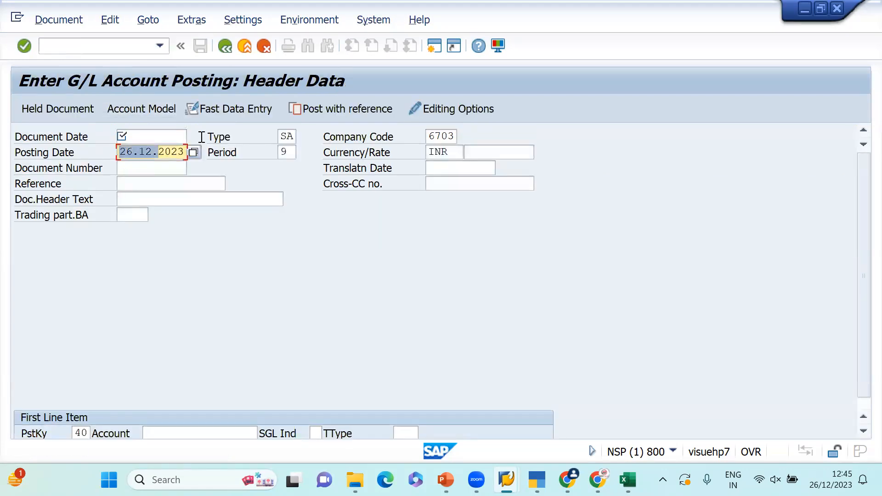
pyautogui.click(165, 133)
pyautogui.hotkey('ctrl', 'v')
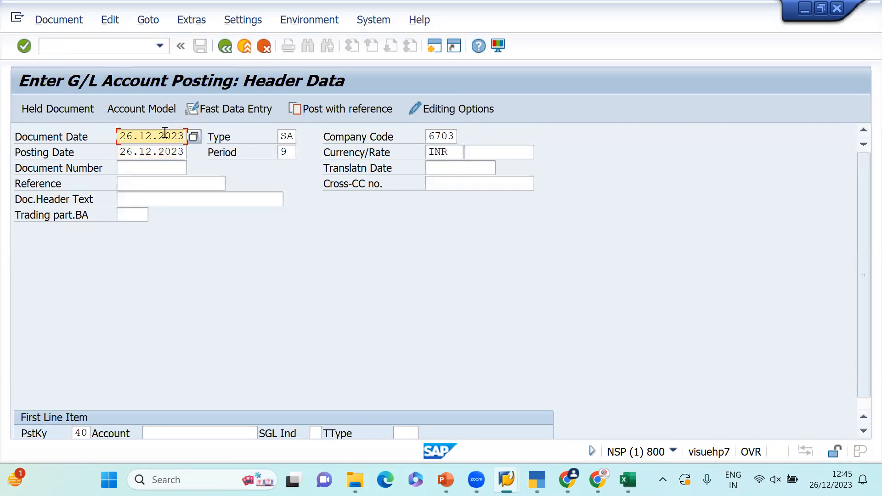
pyautogui.click(223, 428)
pyautogui.write('3000')
pyautogui.press('Return')
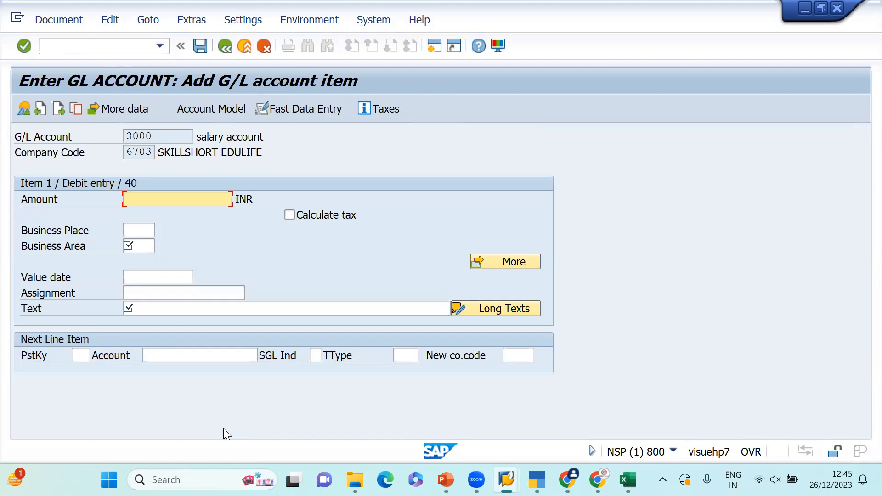
# Step: Run OBA4, locate tolerance group 6704 of company code 6703 and open its details
pyautogui.click(91, 55)
pyautogui.write('/n oba4')
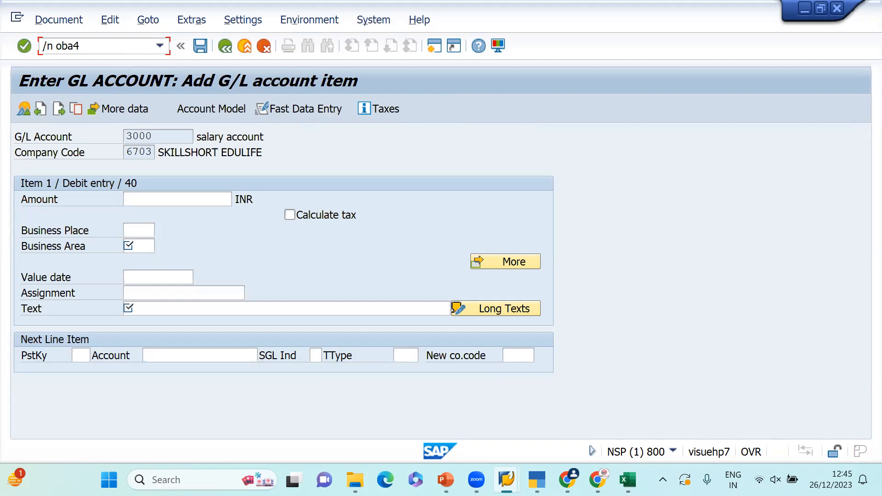
pyautogui.press('Return')
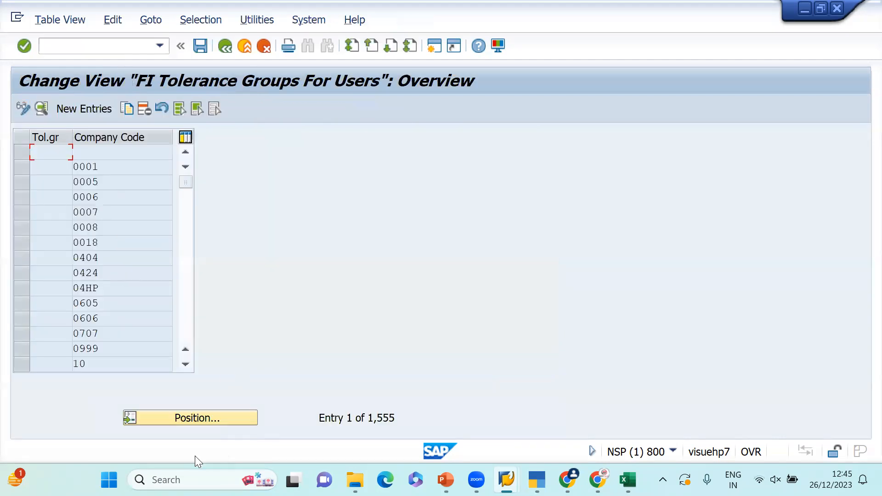
pyautogui.click(238, 419)
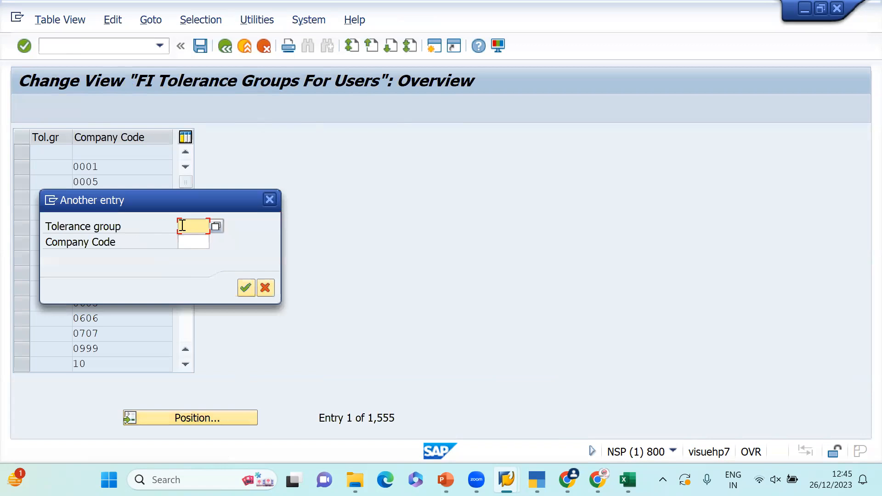
pyautogui.write('6704')
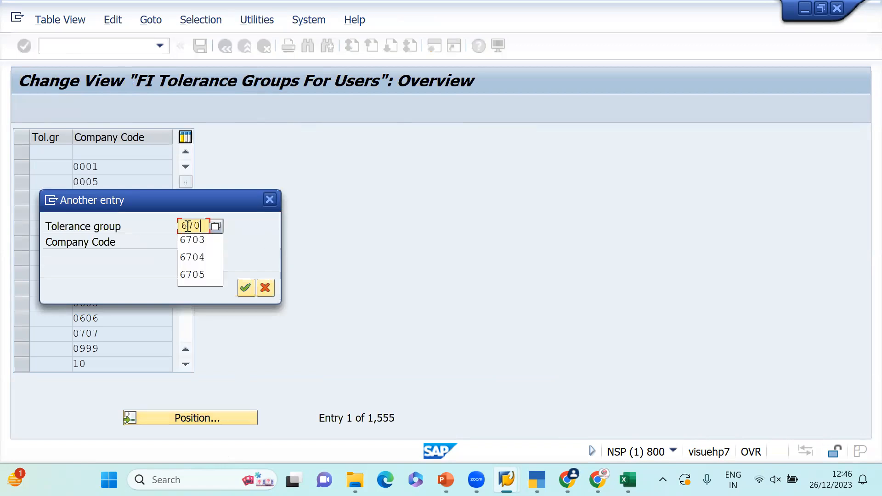
pyautogui.press('Return')
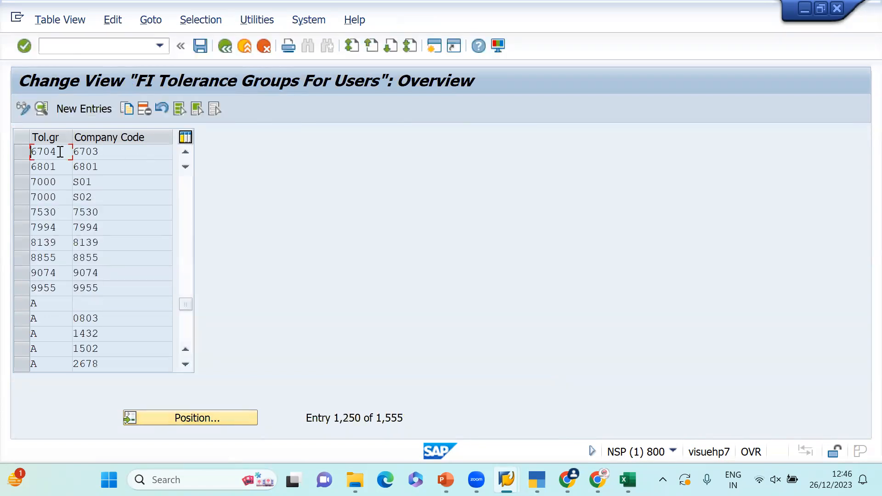
pyautogui.doubleClick(59, 154)
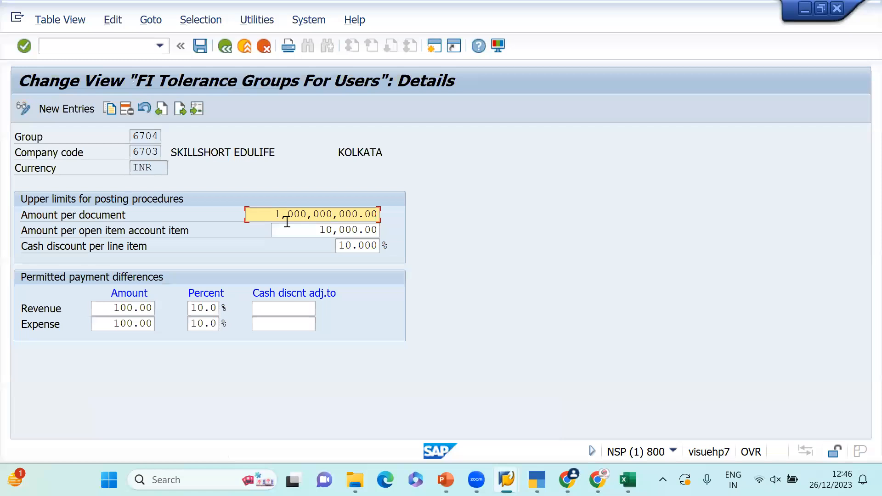
# Step: Set the tolerance group's amount per document to 100 and save it under customizing request NSPK904957
pyautogui.moveTo(272, 209); pyautogui.dragTo(463, 204)
pyautogui.press('Delete')
pyautogui.write('100')
pyautogui.hotkey('ctrl', 's')
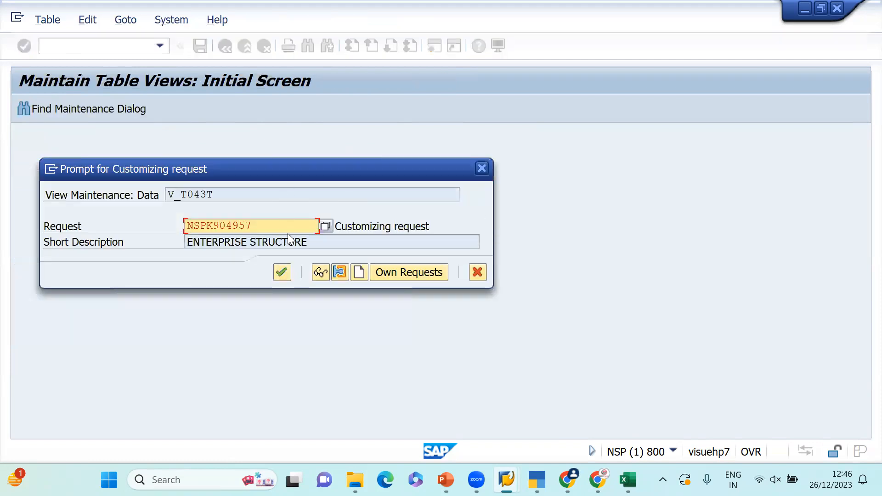
pyautogui.click(286, 269)
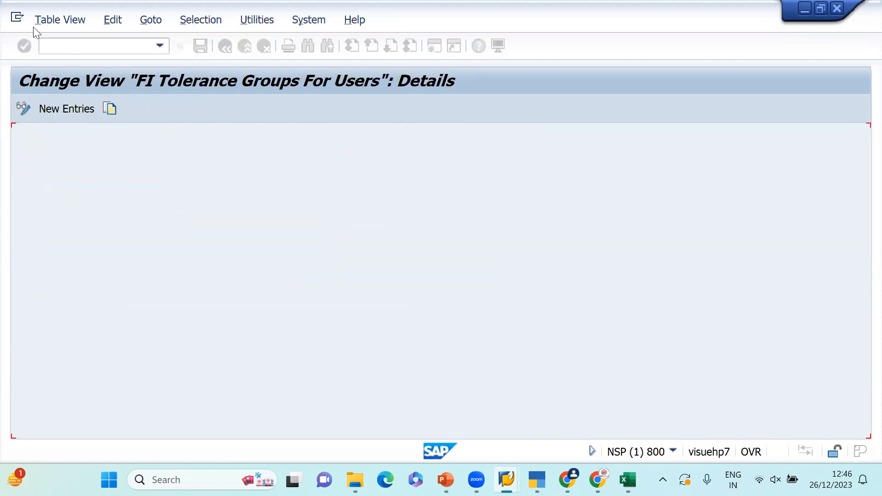
# Step: Begin a new F-02 document dated 26.12.2023 and submit its header with account 3000 under posting key 40
pyautogui.click(55, 41)
pyautogui.write('/n f-02')
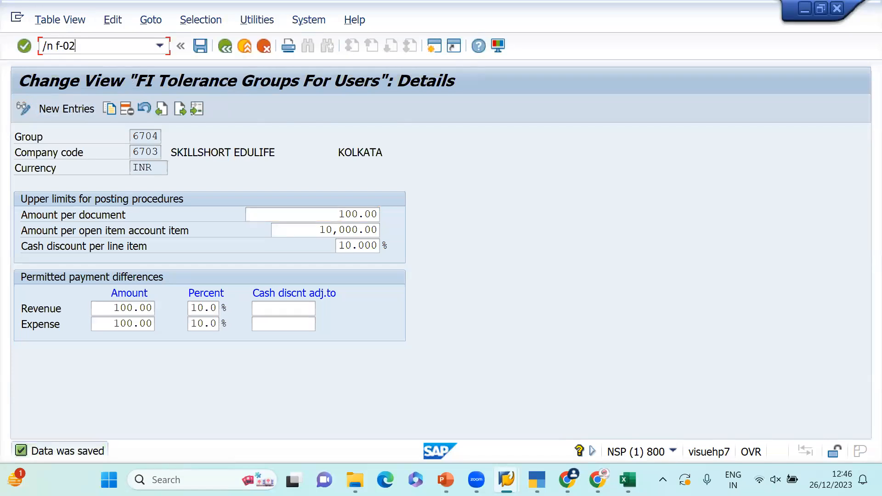
pyautogui.press('Return')
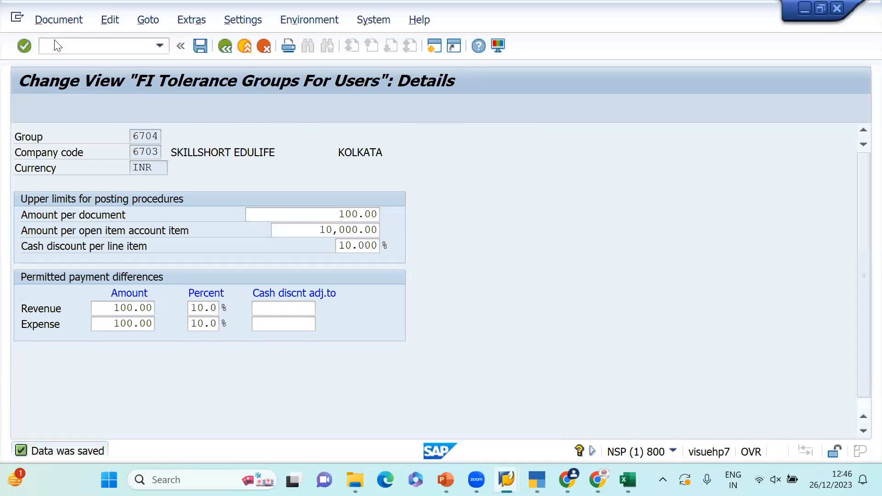
pyautogui.moveTo(124, 146); pyautogui.dragTo(257, 149)
pyautogui.moveTo(118, 153); pyautogui.dragTo(253, 156)
pyautogui.hotkey('ctrl', 'c')
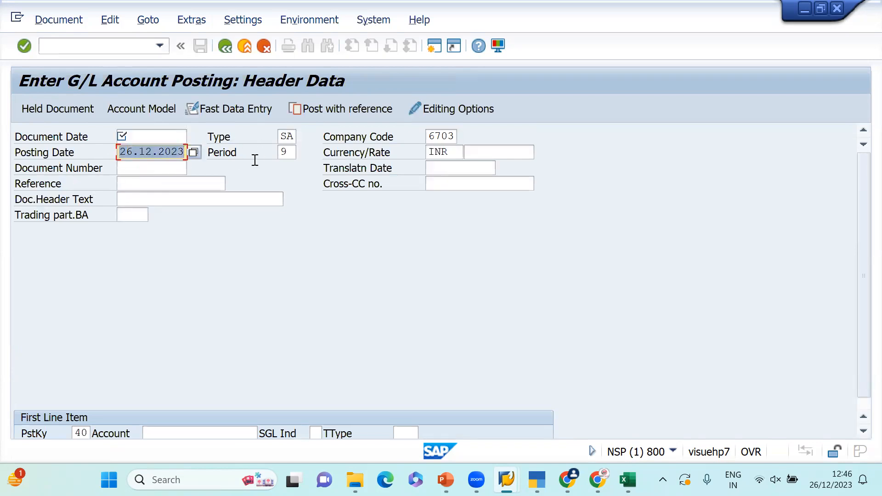
pyautogui.click(132, 157)
pyautogui.click(141, 136)
pyautogui.hotkey('ctrl', 'v')
pyautogui.click(192, 432)
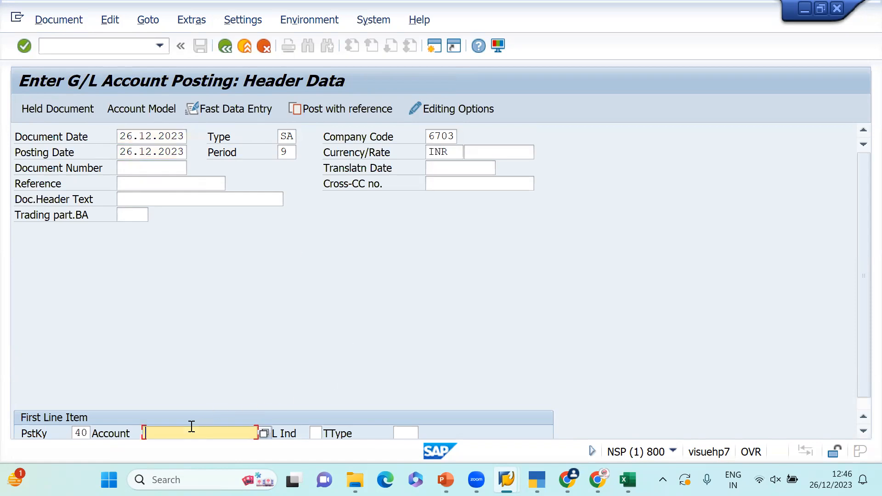
pyautogui.write('3000')
pyautogui.press('Return')
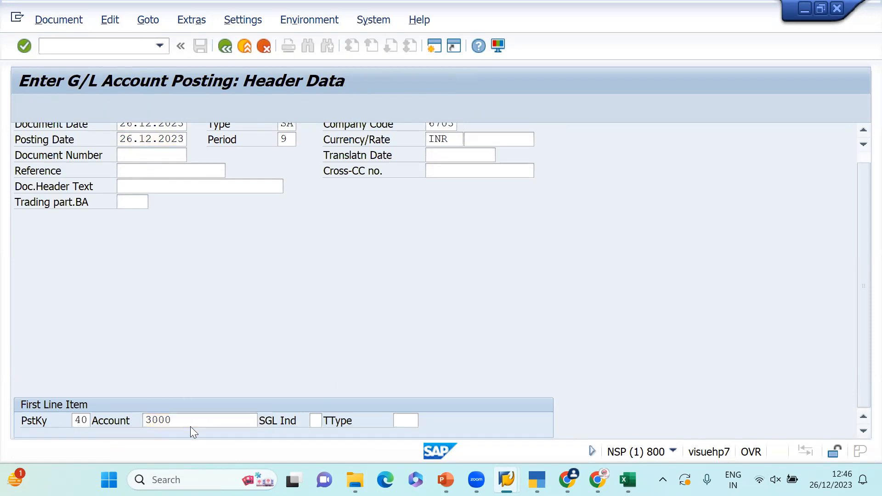
# Step: Try to enter the debit item for account 3000 with amount 1000, business area 6704 and text "being salary paid"
pyautogui.write('1000')
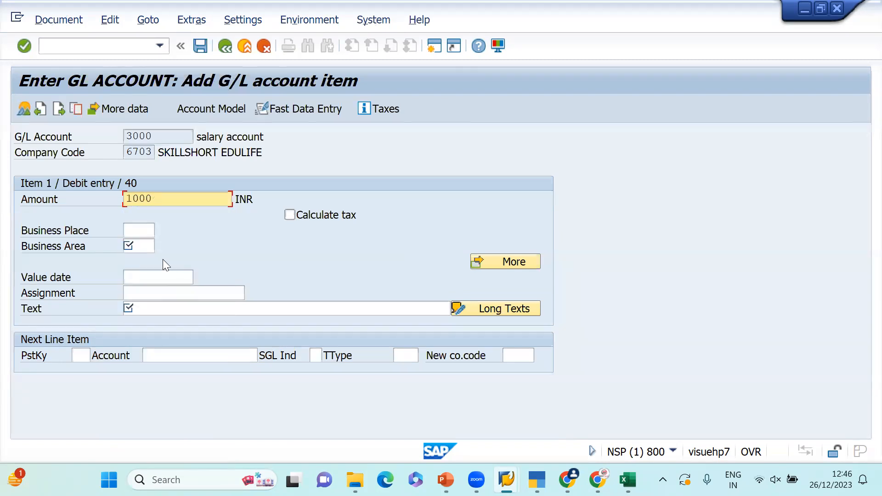
pyautogui.click(143, 245)
pyautogui.write('6704')
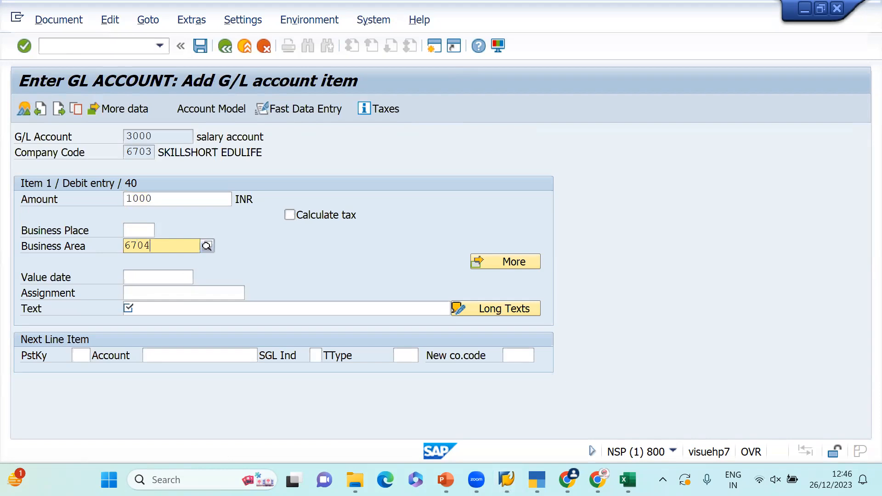
pyautogui.click(177, 280)
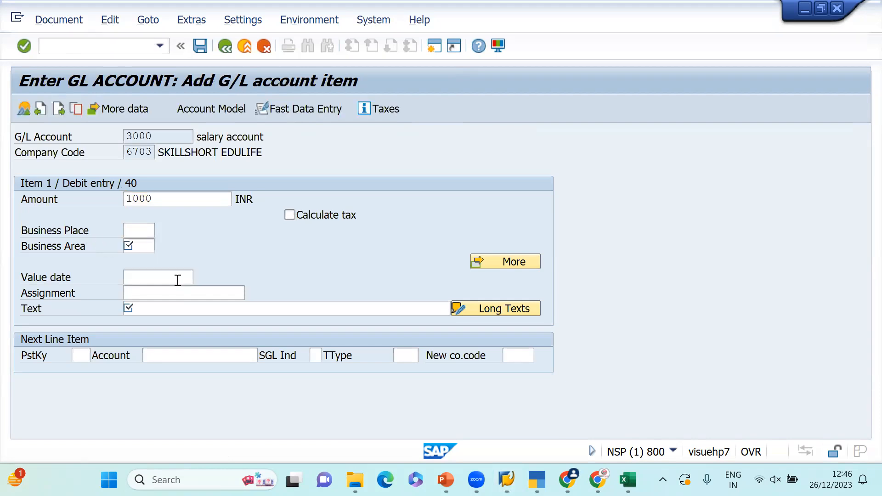
pyautogui.click(171, 305)
pyautogui.write('being ')
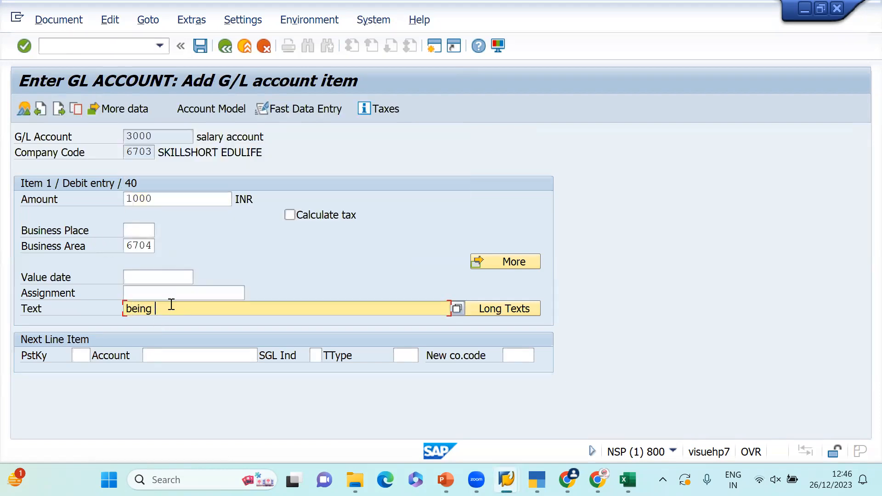
pyautogui.write('salary paid')
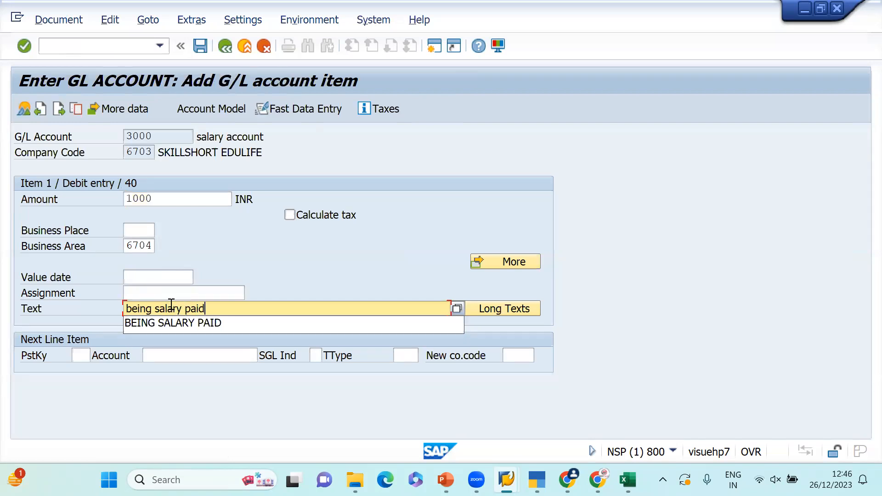
pyautogui.press('Return')
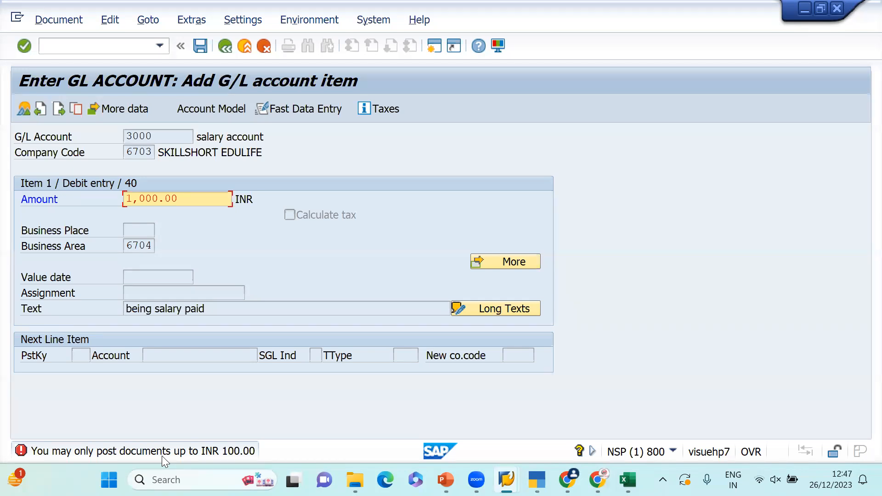
# Step: Run OBA4 again, locate tolerance group 6704 of company code 6703 and open its details
pyautogui.click(117, 60)
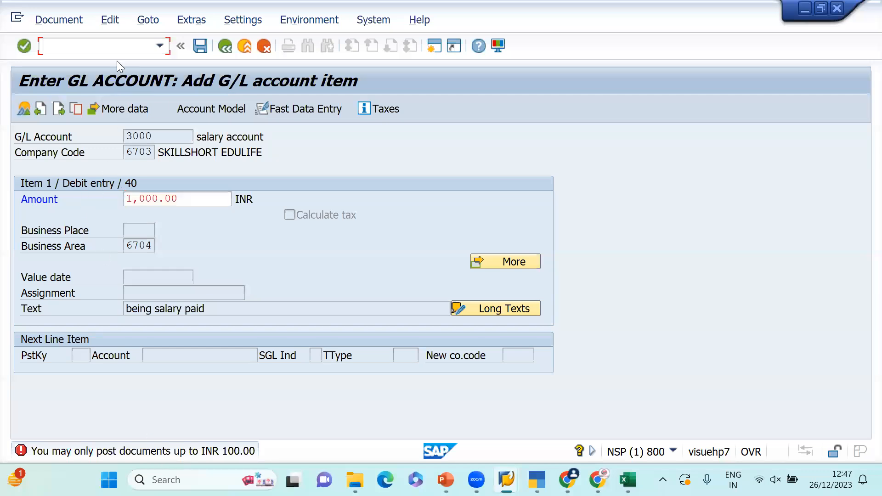
pyautogui.write('/n oba4')
pyautogui.press('Return')
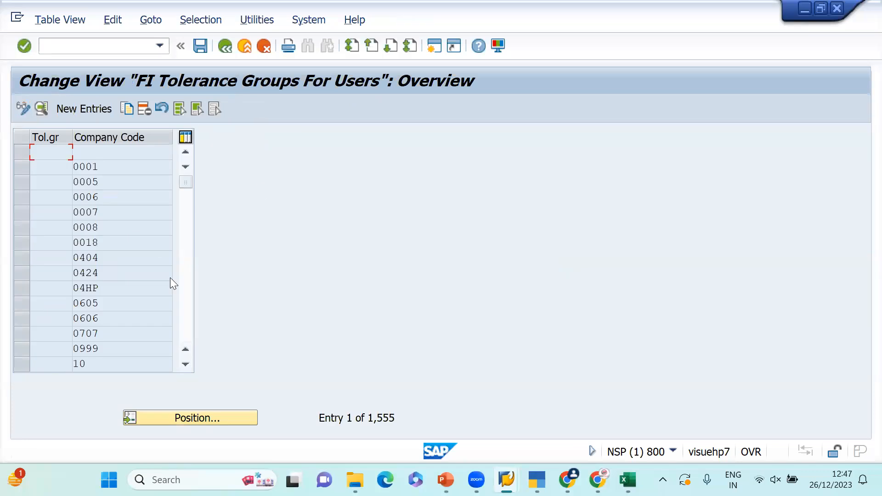
pyautogui.click(195, 416)
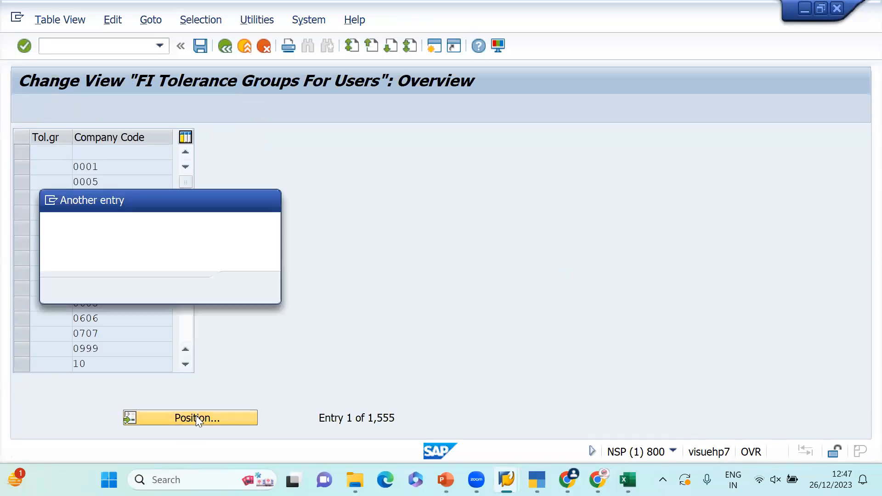
pyautogui.write('6704')
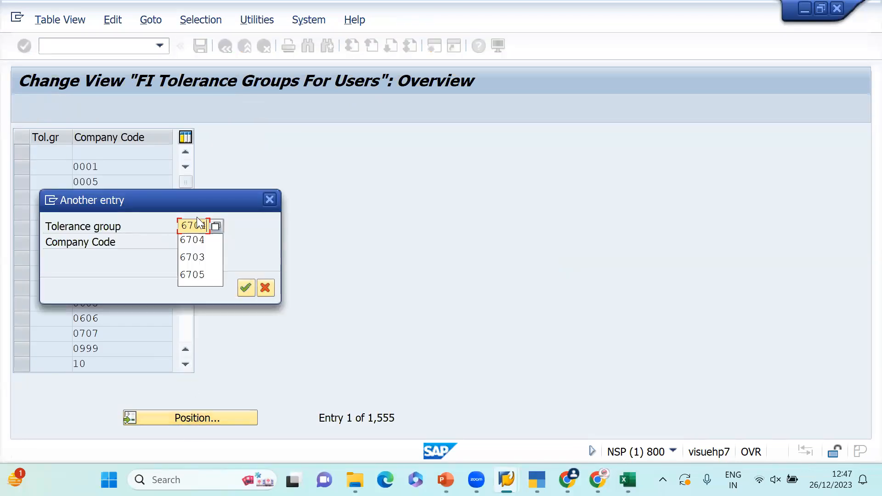
pyautogui.press('Return')
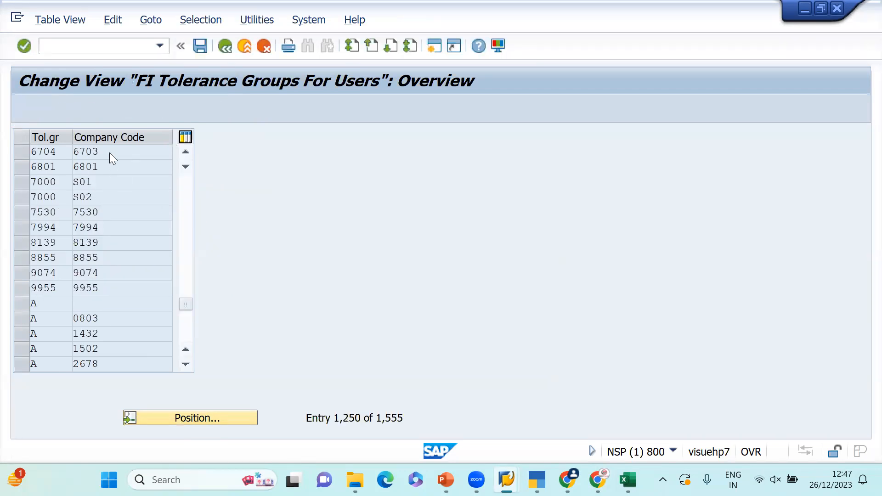
pyautogui.doubleClick(109, 152)
pyautogui.moveTo(321, 211); pyautogui.dragTo(508, 213)
pyautogui.write('1')
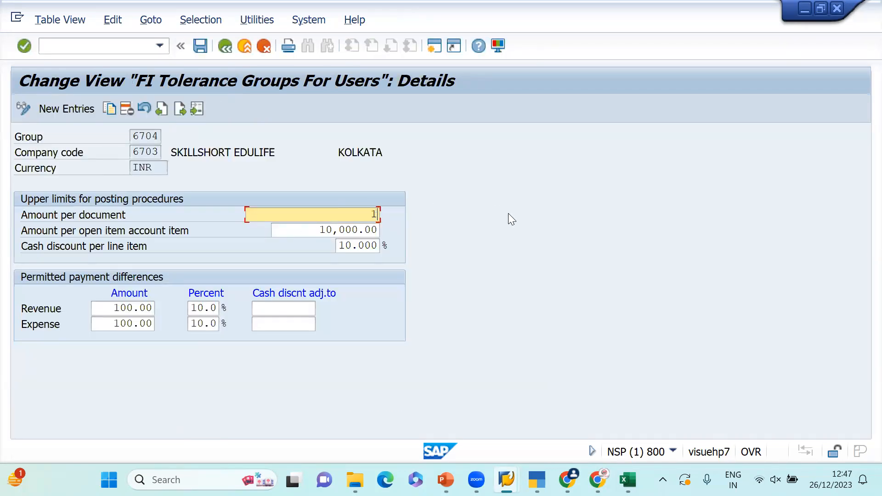
pyautogui.write('000000000')
pyautogui.hotkey('ctrl', 's')
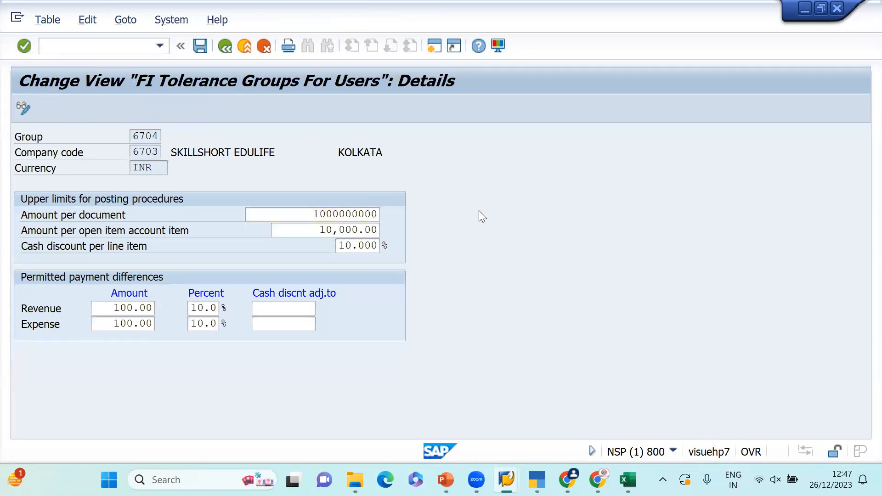
pyautogui.click(276, 269)
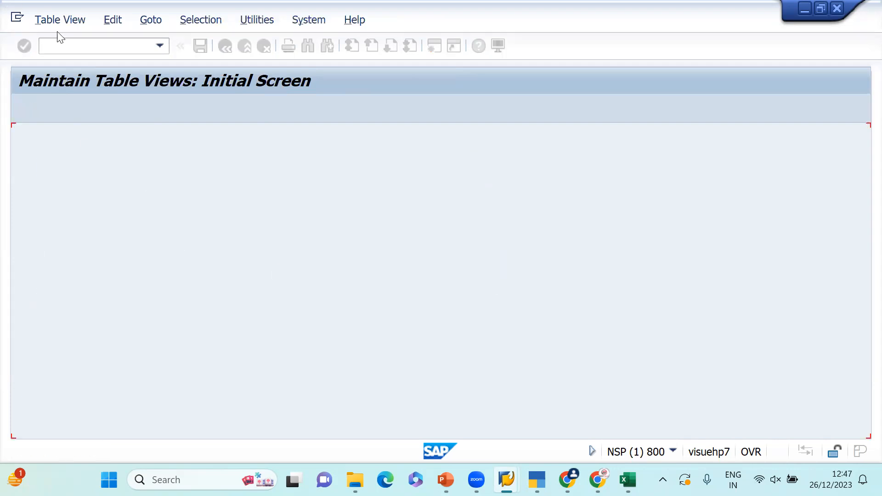
# Step: Start an F-02 posting with document date 26.12.2023 and submit its header with account 3000 under posting key 40
pyautogui.write('/n f-02')
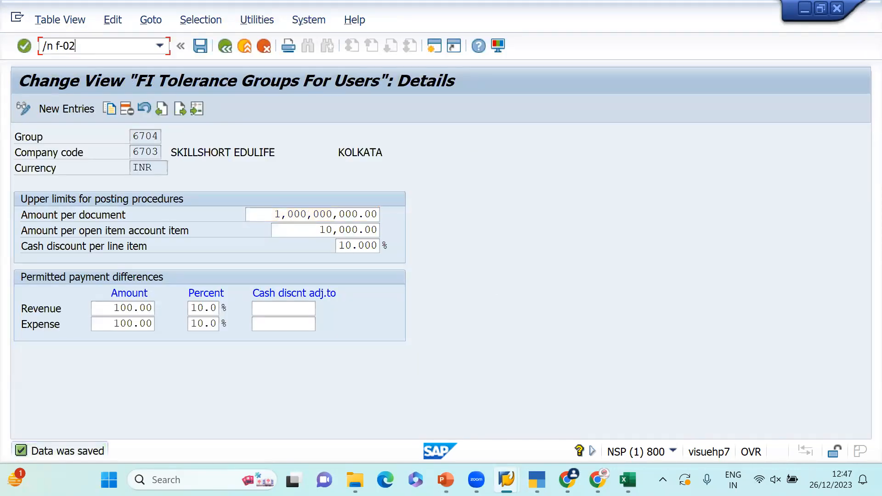
pyautogui.press('Return')
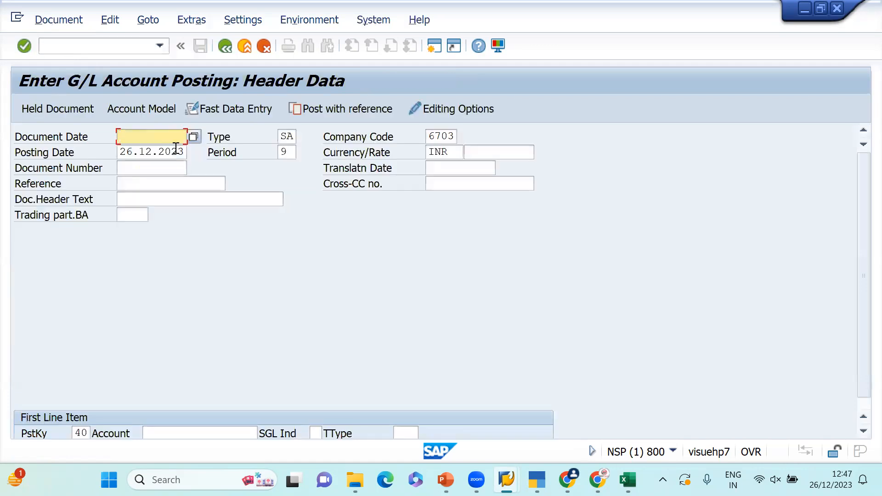
pyautogui.click(119, 153)
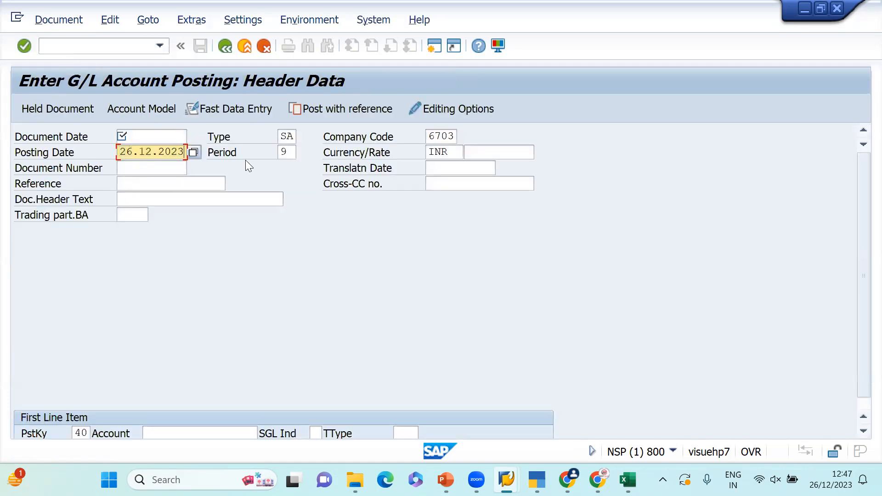
pyautogui.click(161, 134)
pyautogui.write('26.12.2023')
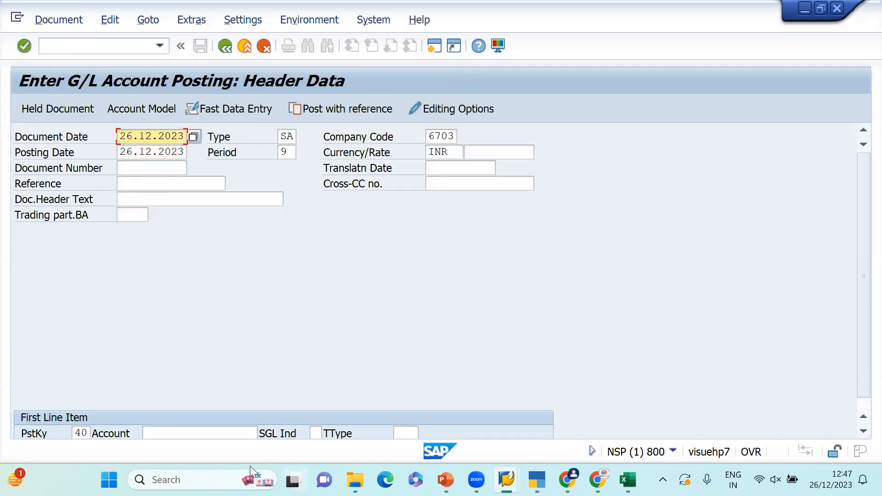
pyautogui.click(203, 427)
pyautogui.write('3000')
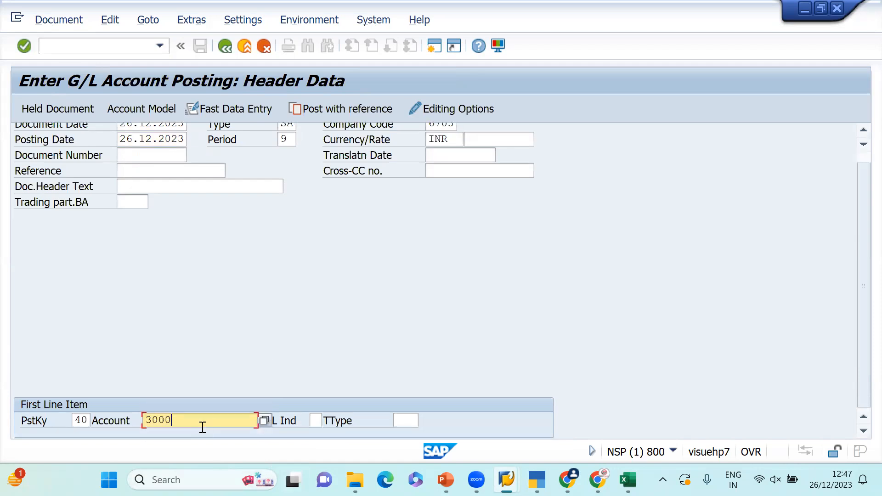
pyautogui.press('Return')
# Step: Fill in the debit item with amount 1000, business area 6704 and text "being salary paid", and submit it
pyautogui.write('1000')
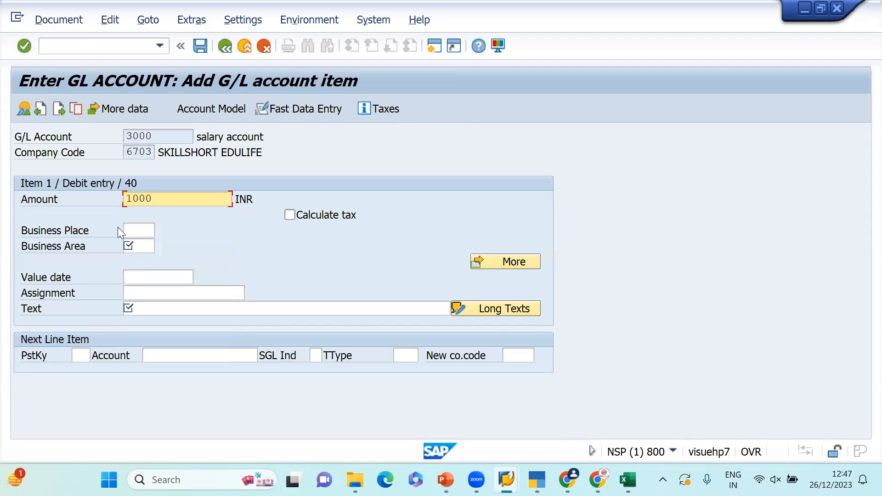
pyautogui.click(140, 249)
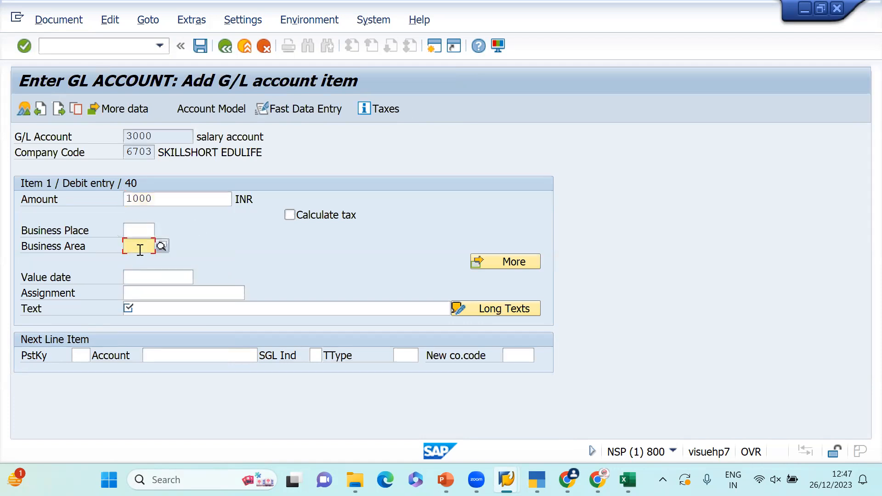
pyautogui.write('6704')
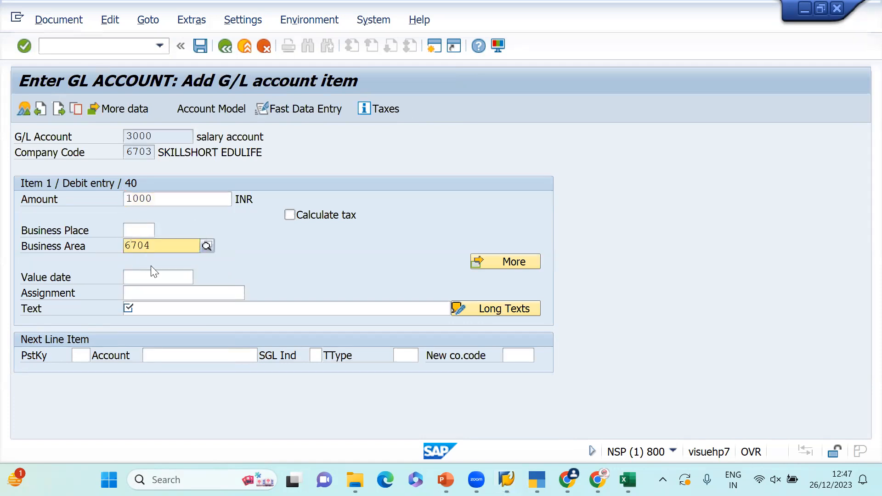
pyautogui.click(198, 283)
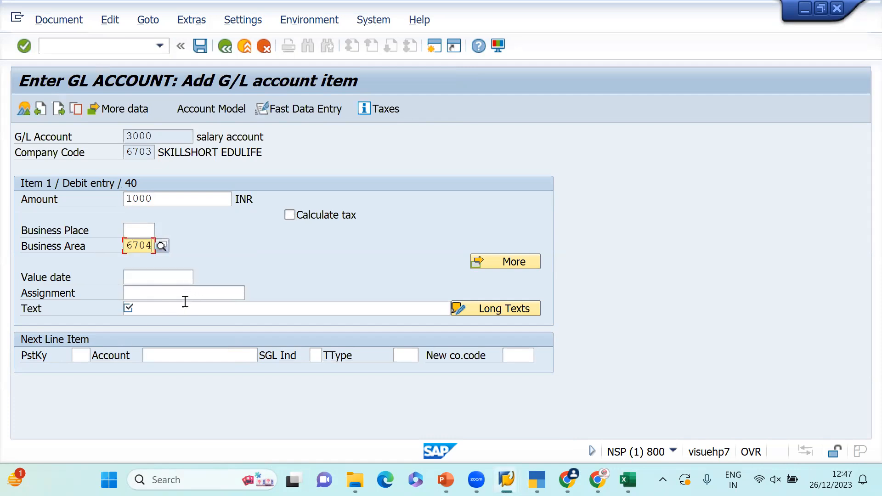
pyautogui.click(183, 305)
pyautogui.write('being salary')
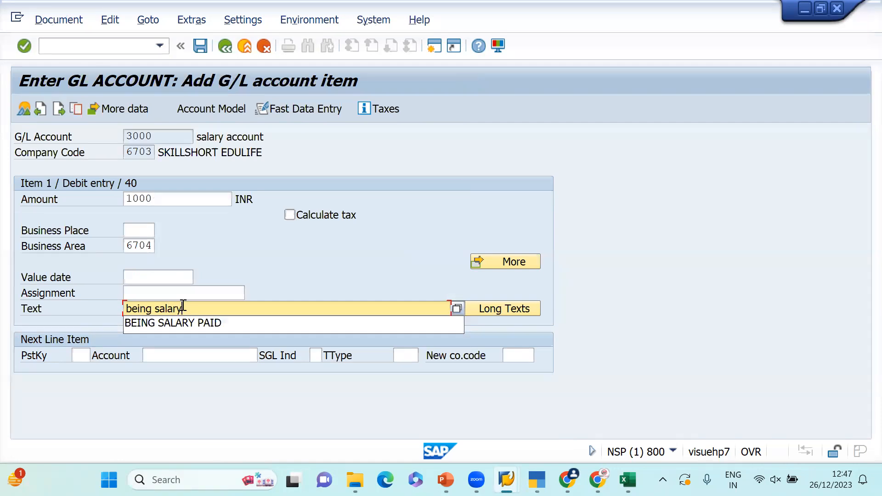
pyautogui.write(' paid')
pyautogui.press('Return')
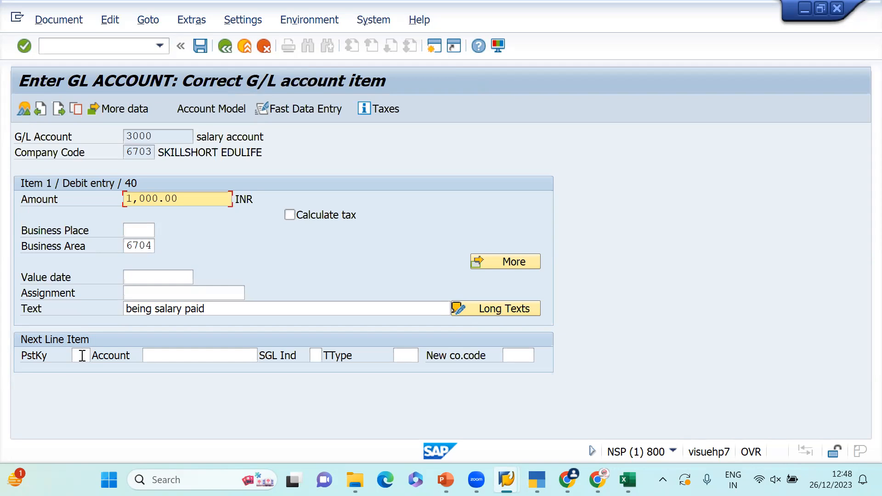
# Step: Open the assignment of company codes to posting period variants and locate company code 6703
pyautogui.click(78, 42)
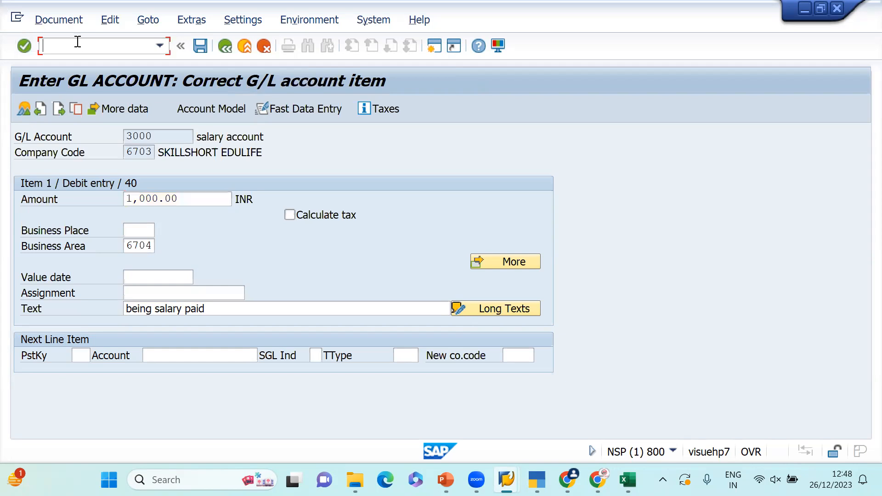
pyautogui.write('/')
pyautogui.write('n ob52')
pyautogui.press('Return')
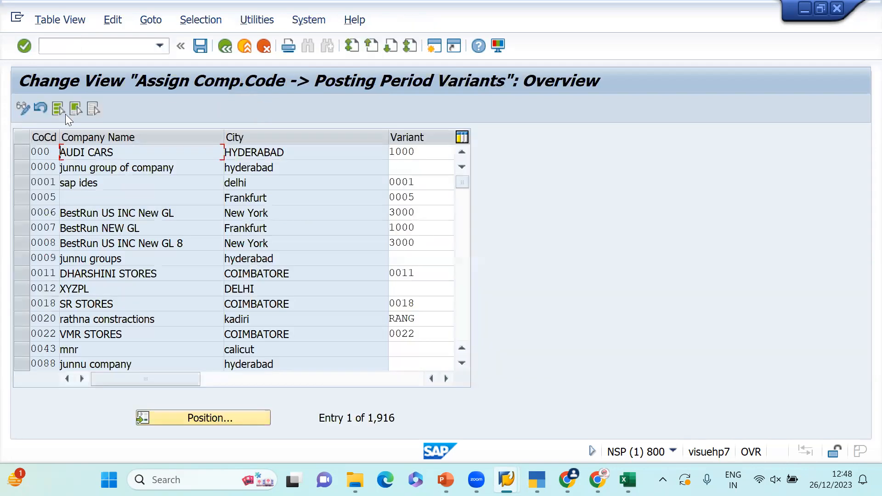
pyautogui.click(181, 412)
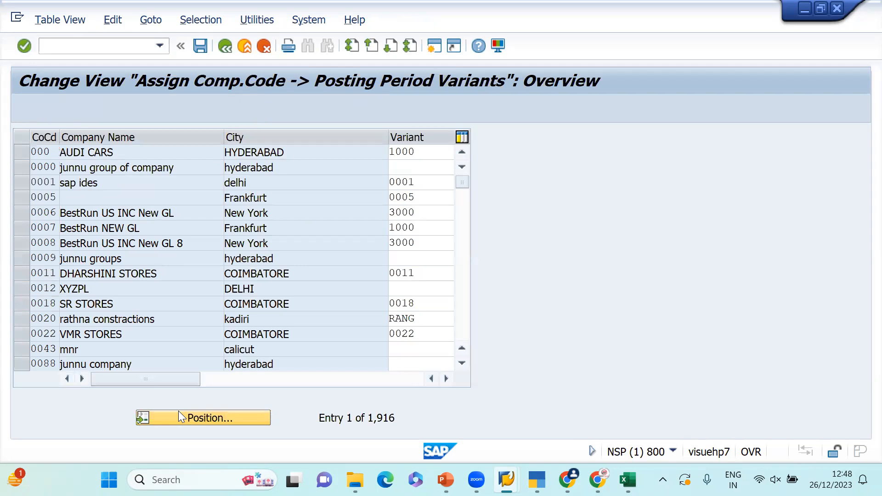
pyautogui.write('6703')
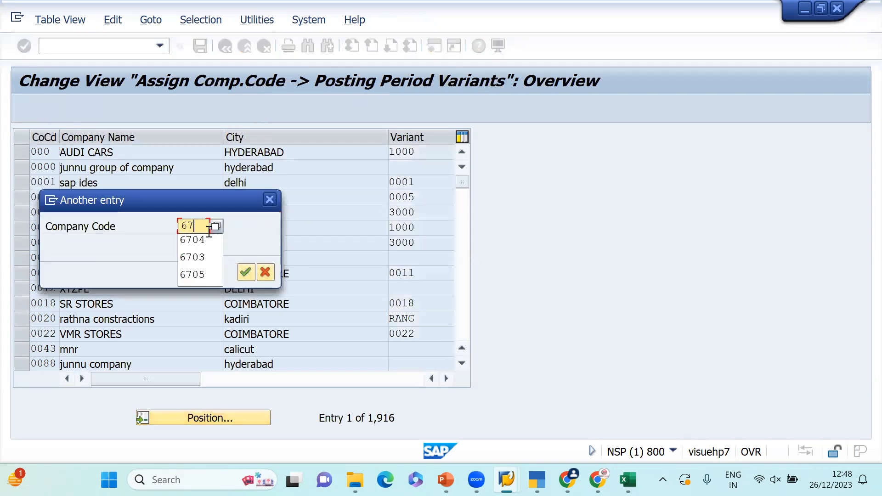
pyautogui.press('Return')
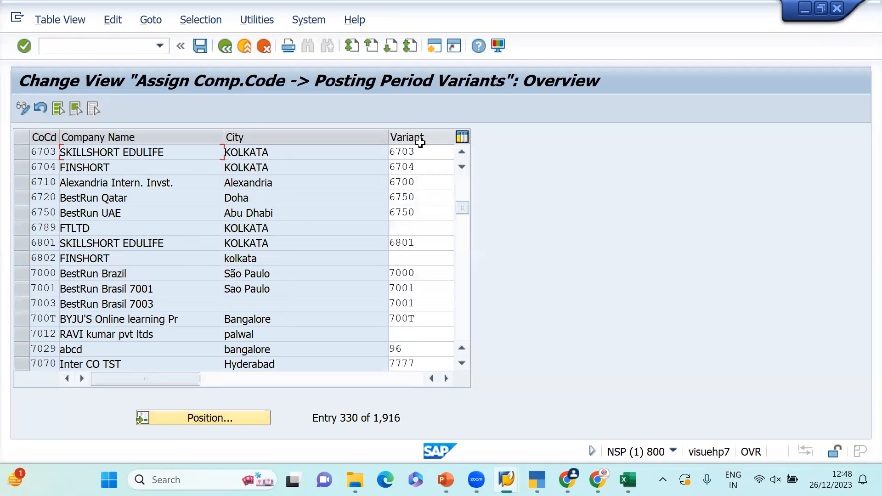
# Step: Run OBBO to open the overview of defined posting period variants
pyautogui.click(99, 56)
pyautogui.write('/n')
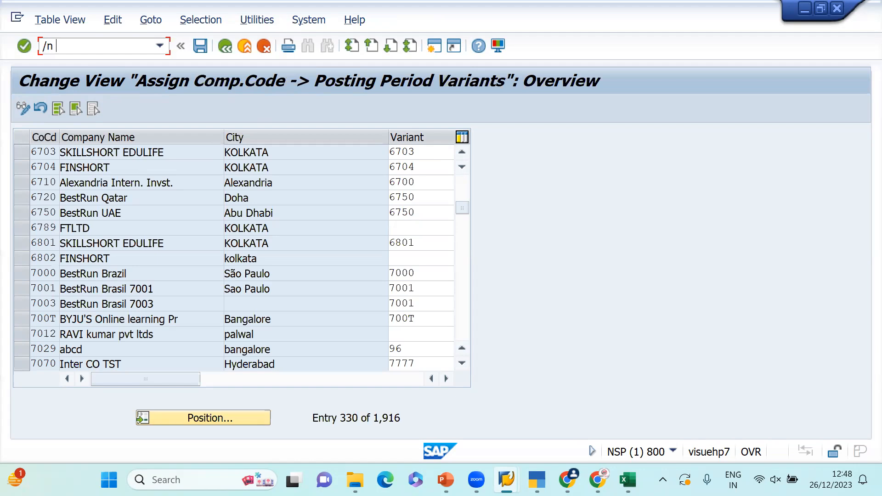
pyautogui.write(' obbo')
pyautogui.press('Return')
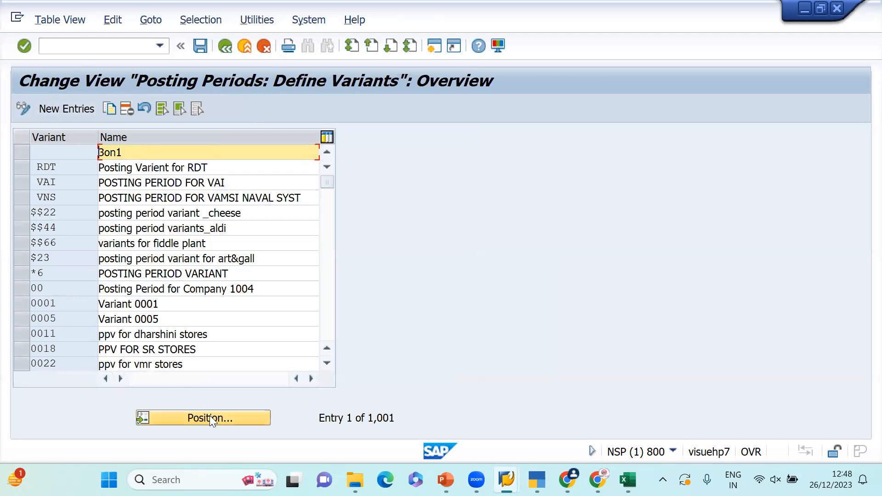
# Step: Run OB52 to open the posting period time intervals overview
pyautogui.click(62, 45)
pyautogui.write('/')
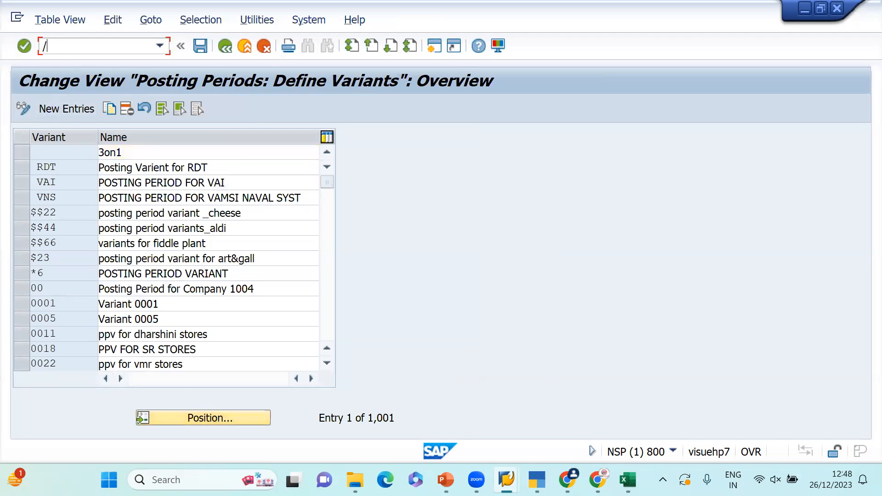
pyautogui.write('n ob52')
pyautogui.press('Return')
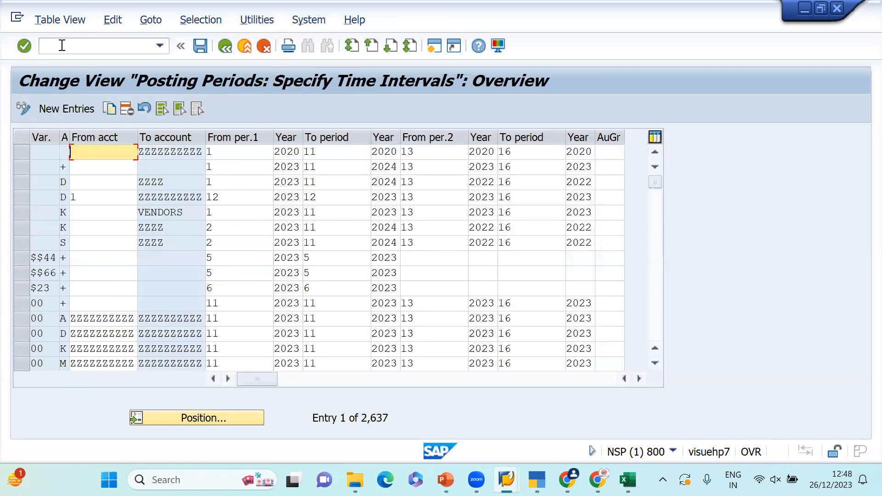
pyautogui.click(178, 413)
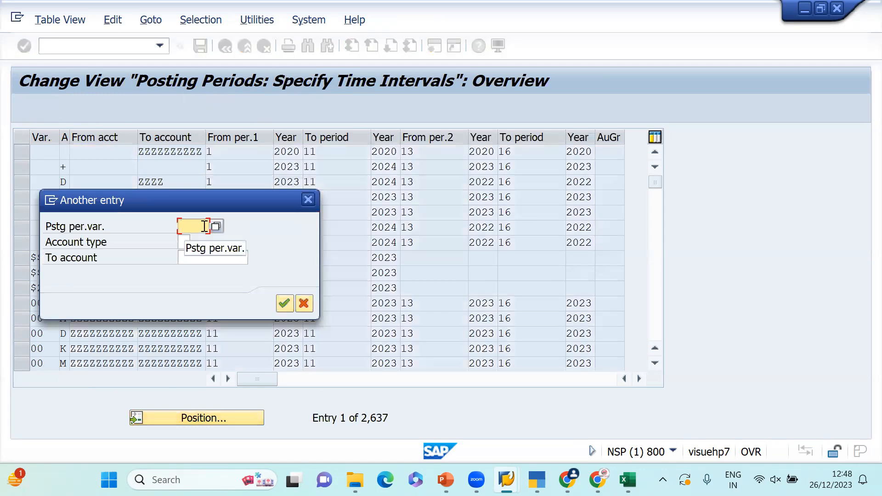
pyautogui.write('6704')
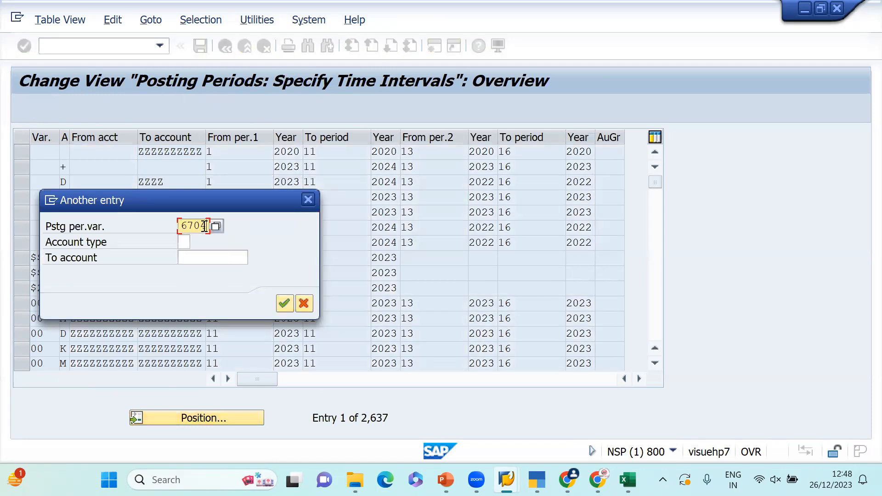
pyautogui.press('Return')
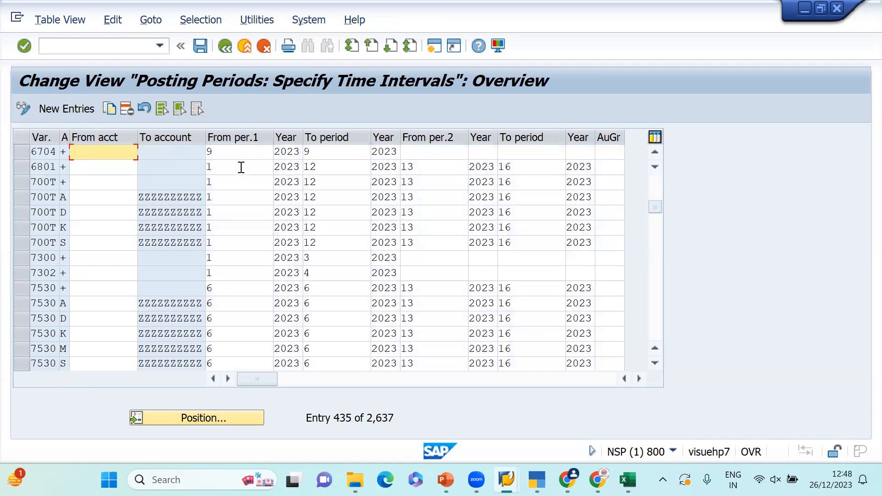
# Step: Locate posting period variant 6703, set its first interval to run from period 10 to period 10, and save it to the proposed customizing request
pyautogui.click(225, 420)
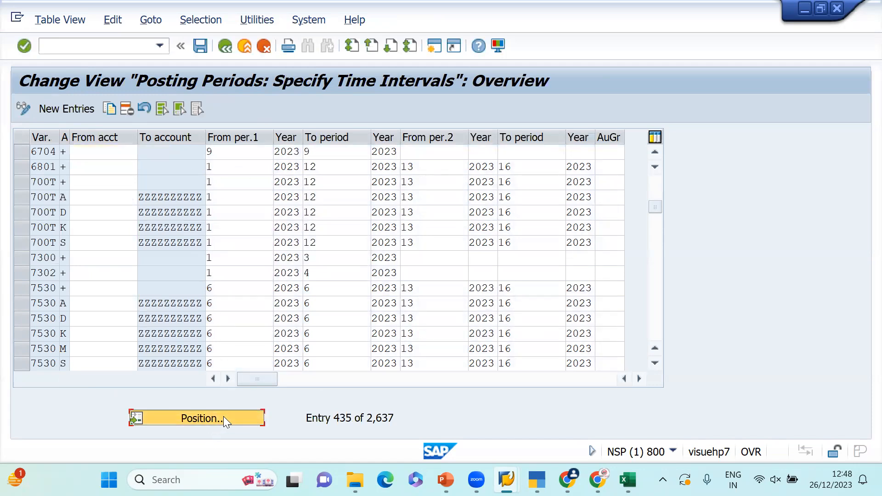
pyautogui.write('6703')
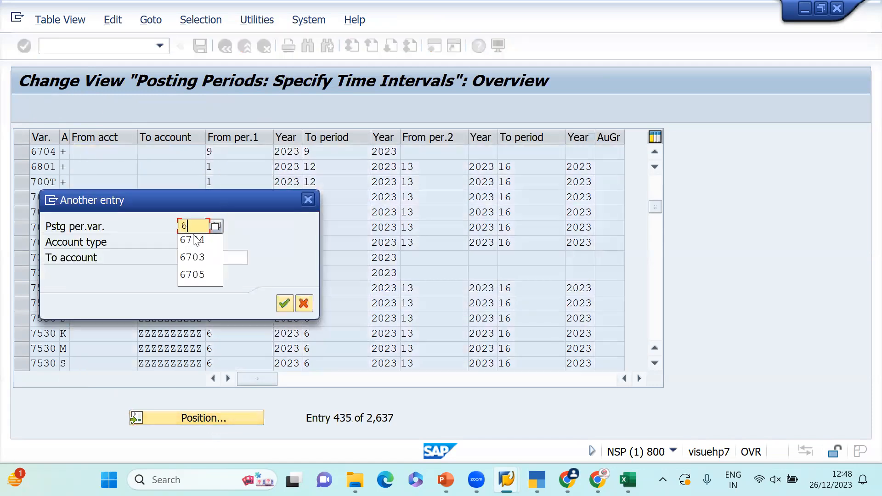
pyautogui.press('Return')
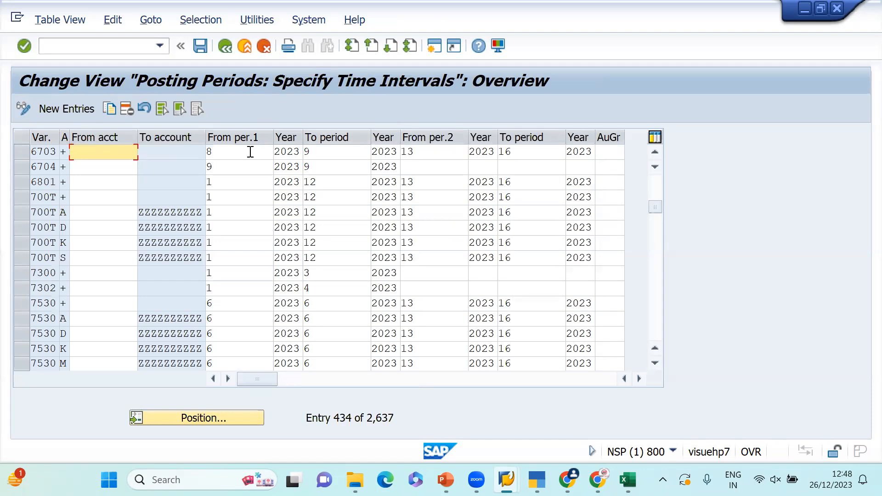
pyautogui.click(251, 152)
pyautogui.press('BackSpace')
pyautogui.write('10')
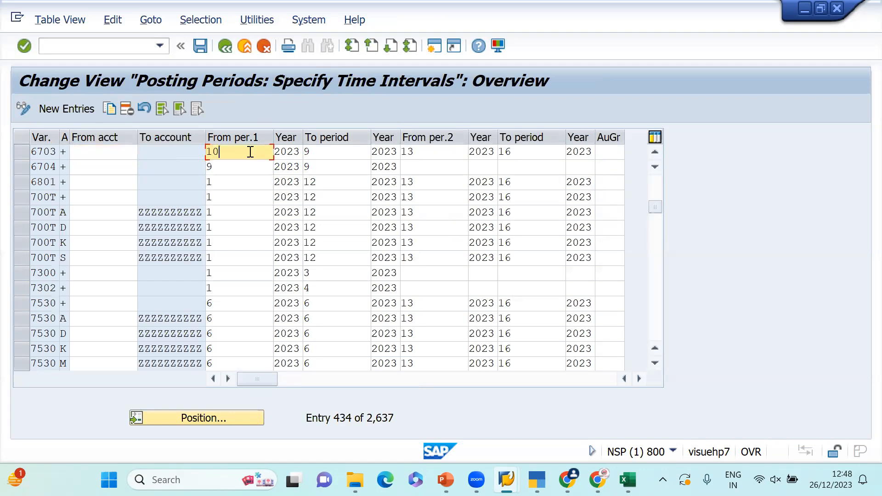
pyautogui.click(319, 148)
pyautogui.press('BackSpace')
pyautogui.write('10')
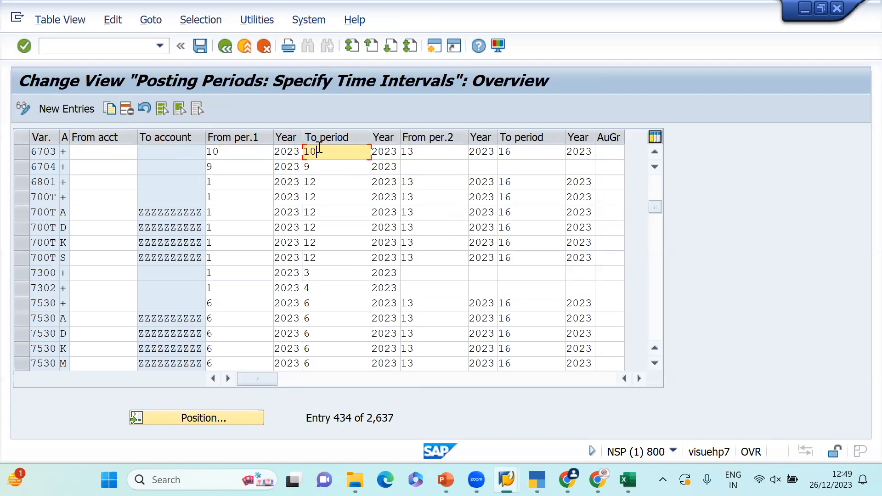
pyautogui.hotkey('ctrl', 's')
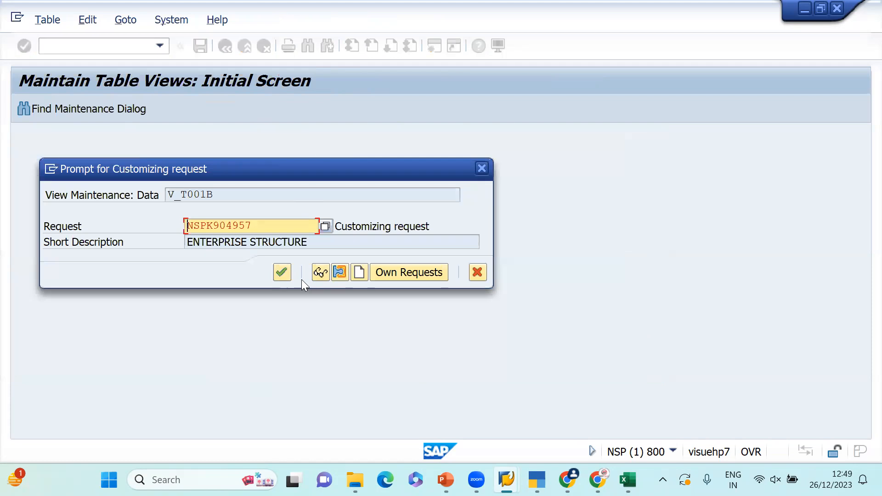
pyautogui.click(283, 272)
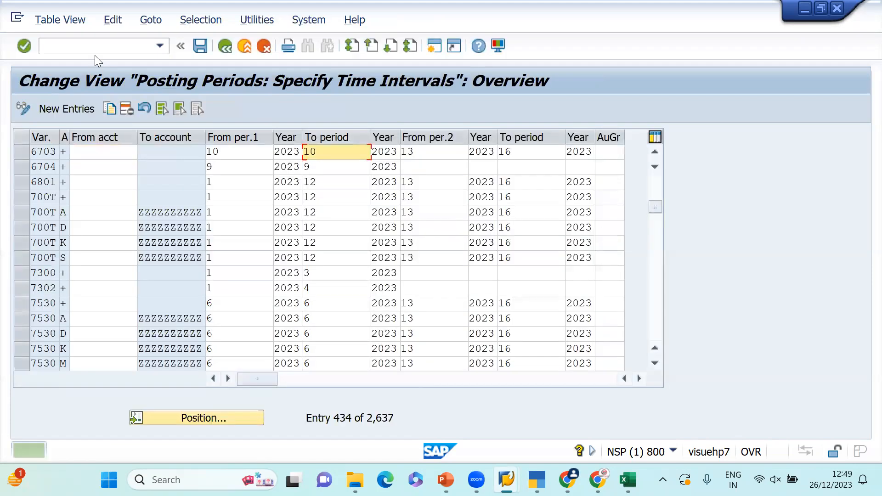
# Step: Try to start an F-02 posting with document date 26.12.2023 and account 3000 while only period 10 is set as open
pyautogui.write('/n f-02')
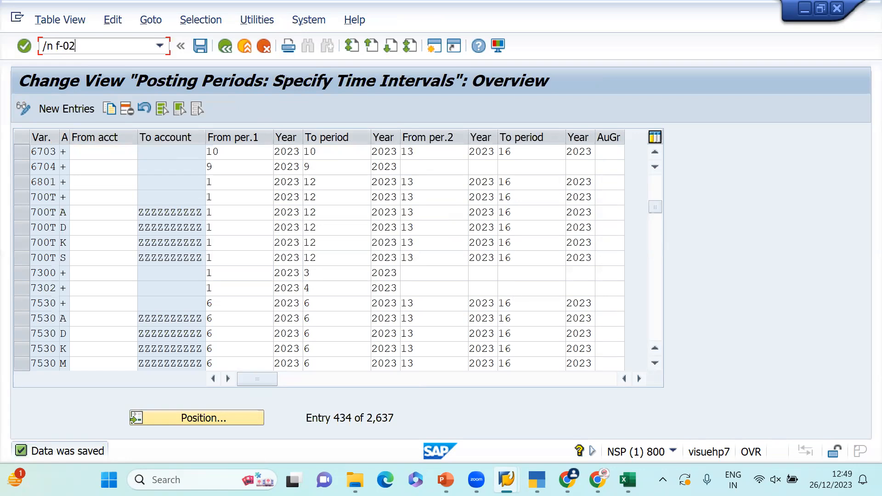
pyautogui.press('Return')
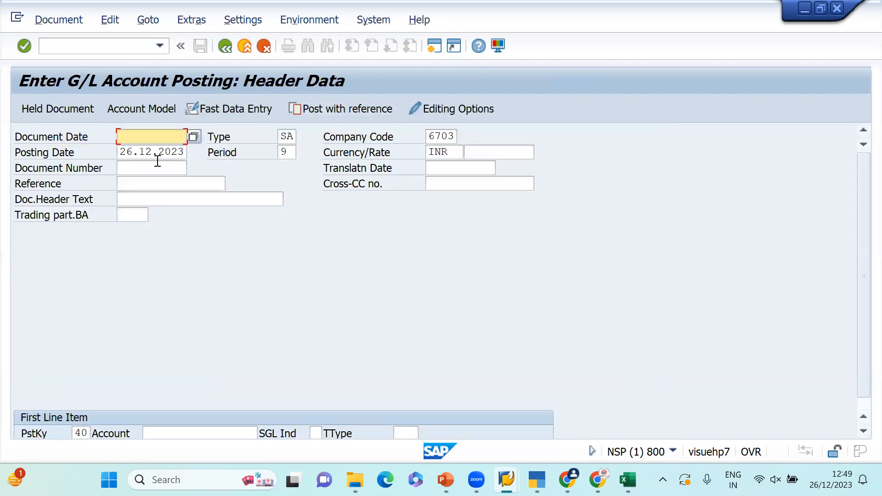
pyautogui.click(120, 151)
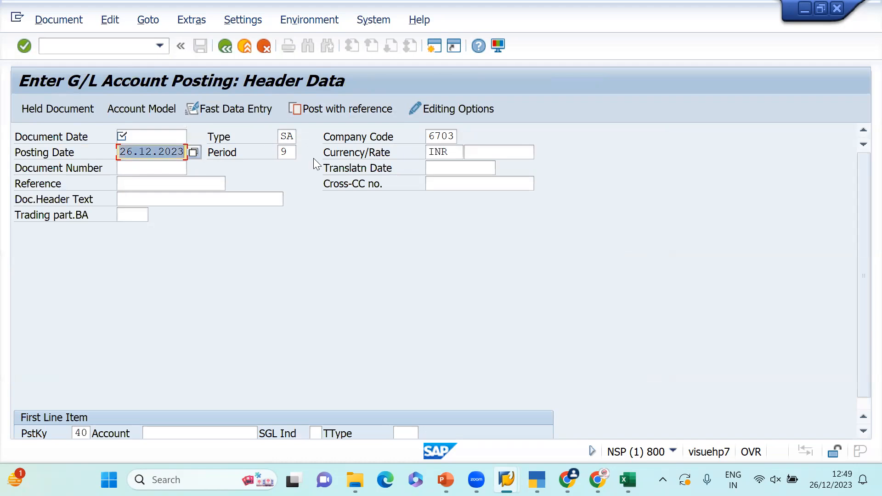
pyautogui.click(175, 131)
pyautogui.write('26.12.2023')
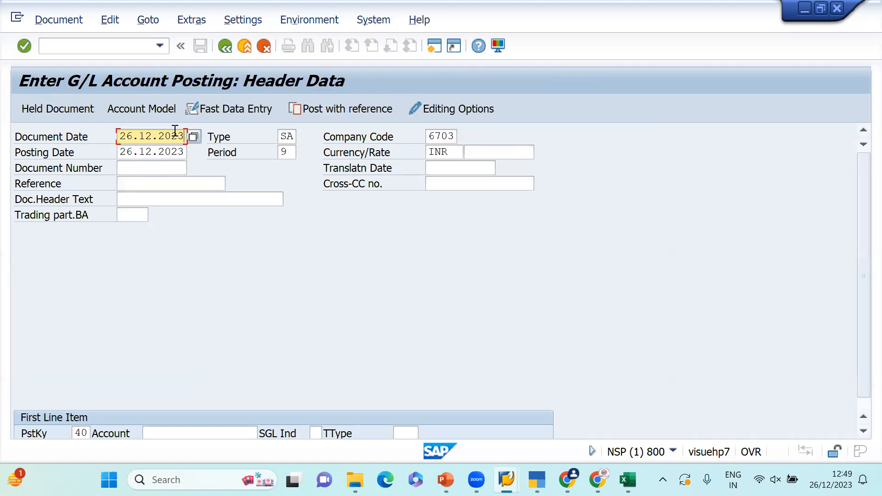
pyautogui.click(198, 433)
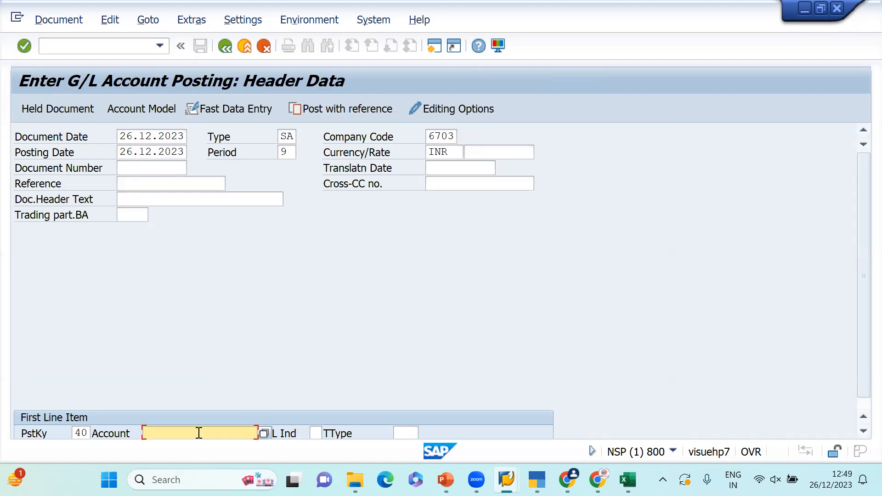
pyautogui.write('3000')
pyautogui.press('Return')
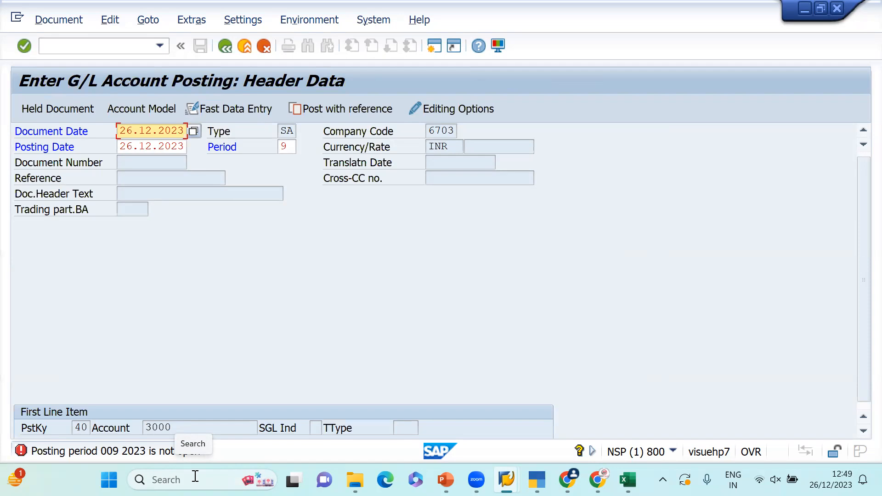
# Step: Return to the posting period time intervals with OB52
pyautogui.click(62, 52)
pyautogui.write('/n ob52')
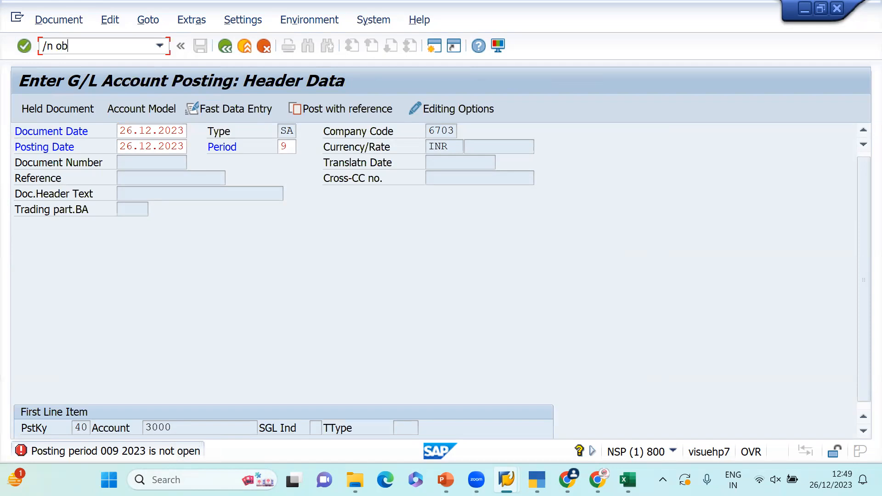
pyautogui.press('Return')
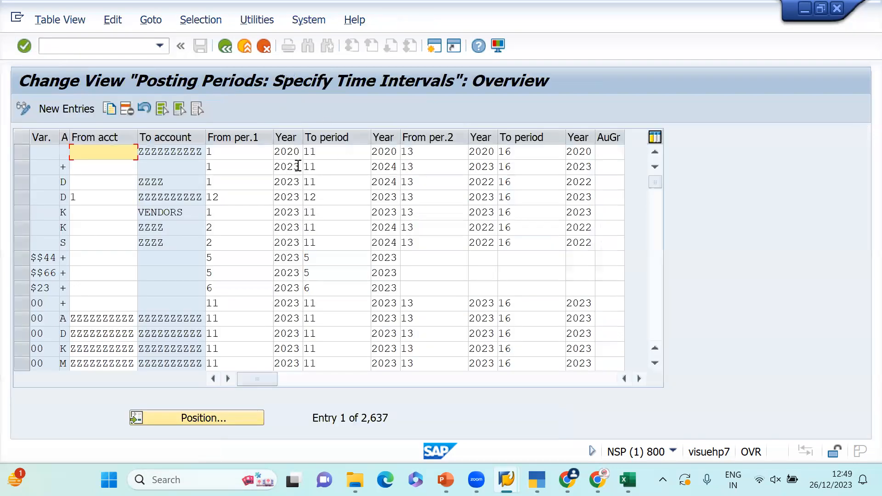
pyautogui.click(342, 152)
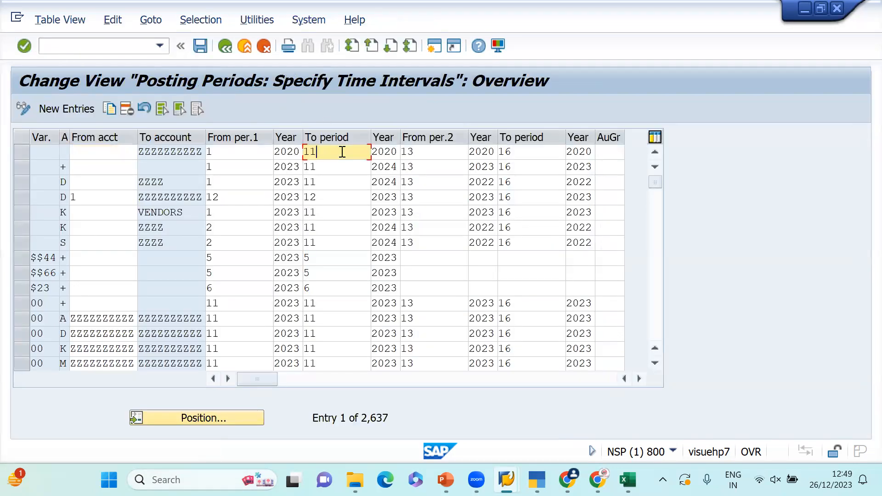
pyautogui.press('BackSpace')
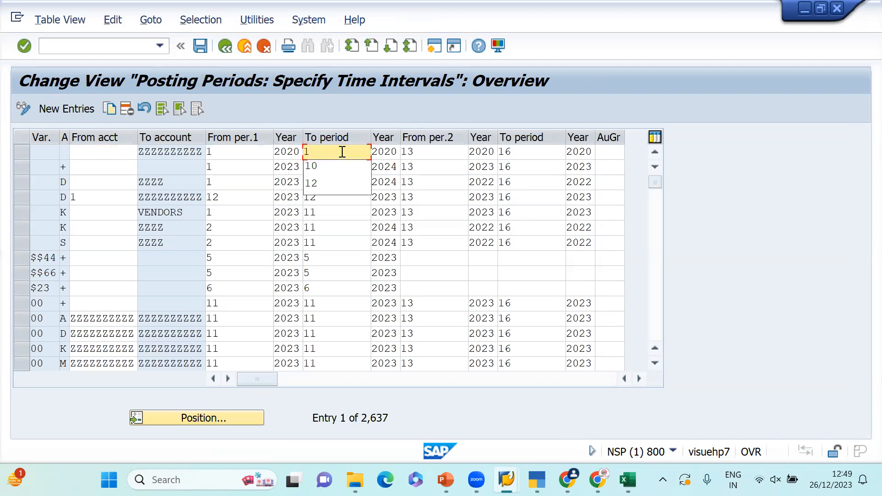
pyautogui.write('1')
pyautogui.press('BackSpace')
pyautogui.write('1')
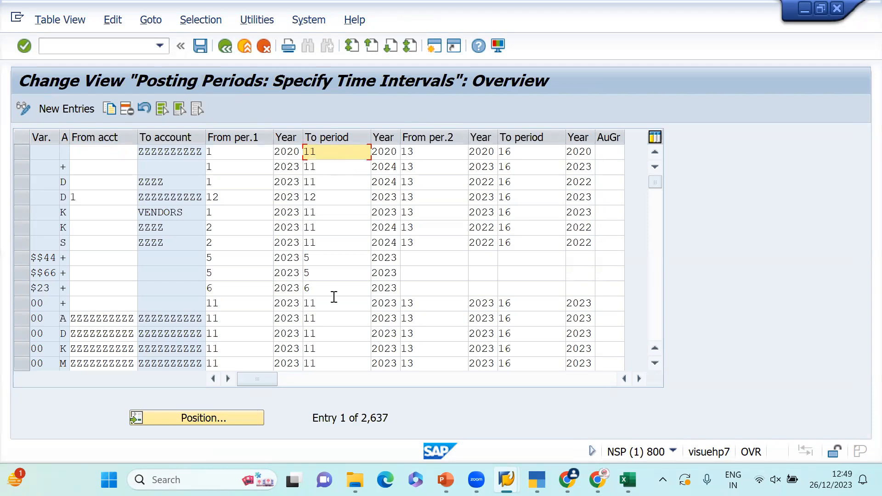
# Step: Locate posting period variant 6703 and set both the start and end of its first interval to period 09
pyautogui.click(220, 420)
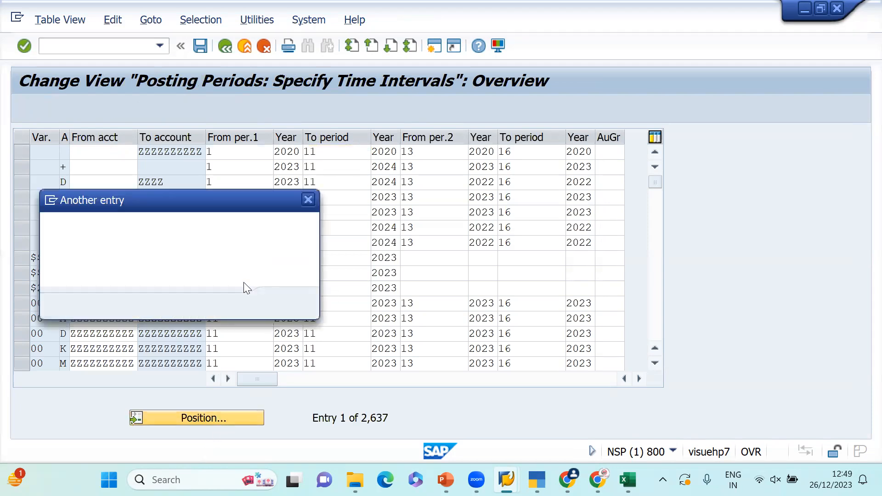
pyautogui.write('6703')
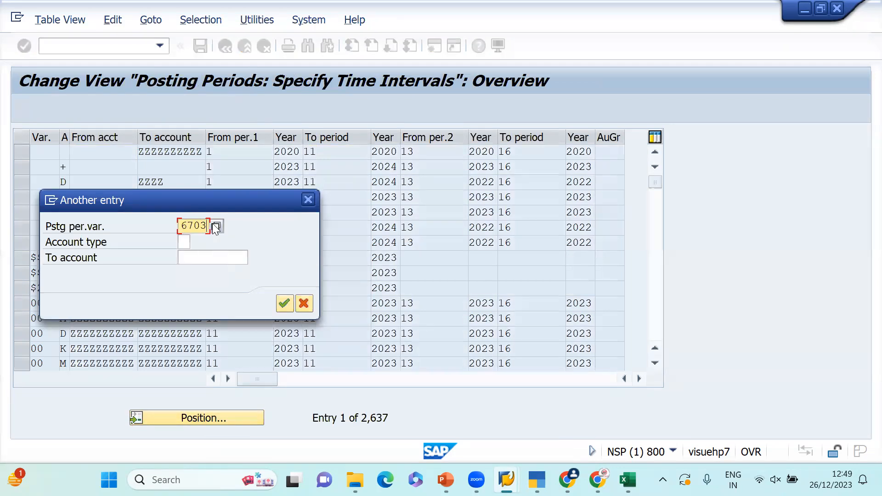
pyautogui.press('Return')
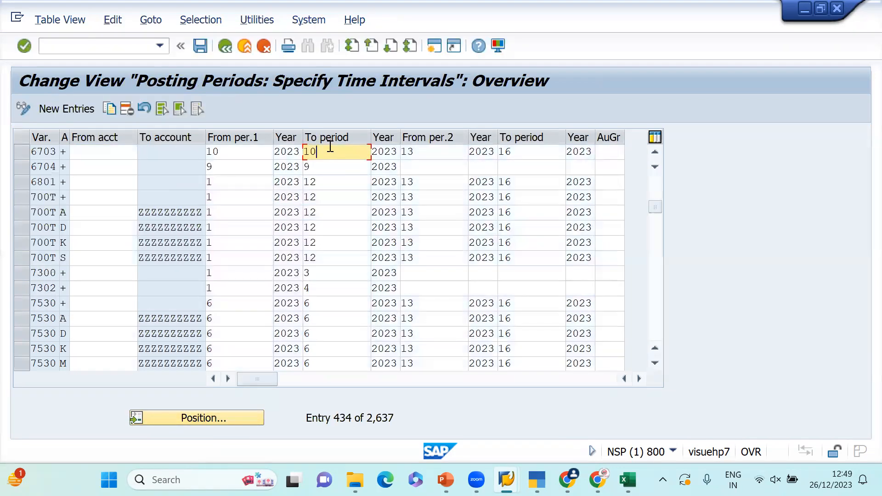
pyautogui.press('BackSpace')
pyautogui.press('BackSpace')
pyautogui.write('09')
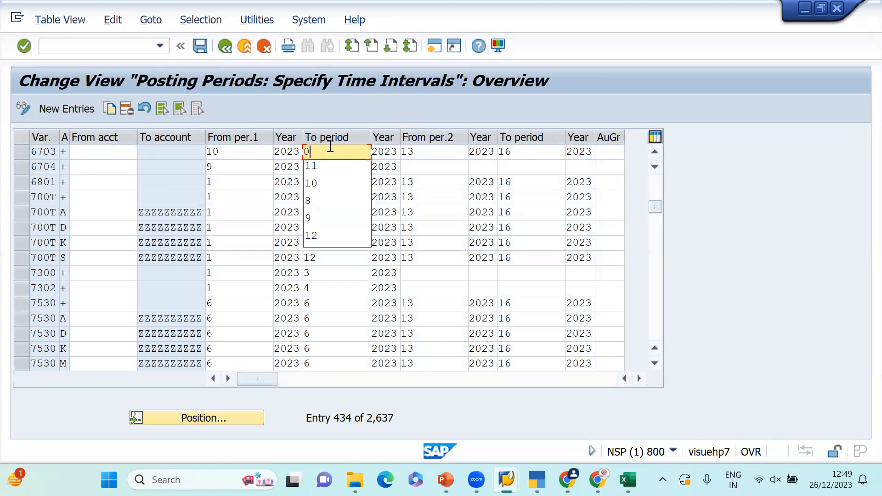
pyautogui.click(236, 151)
pyautogui.press('BackSpace')
pyautogui.press('BackSpace')
pyautogui.write('09')
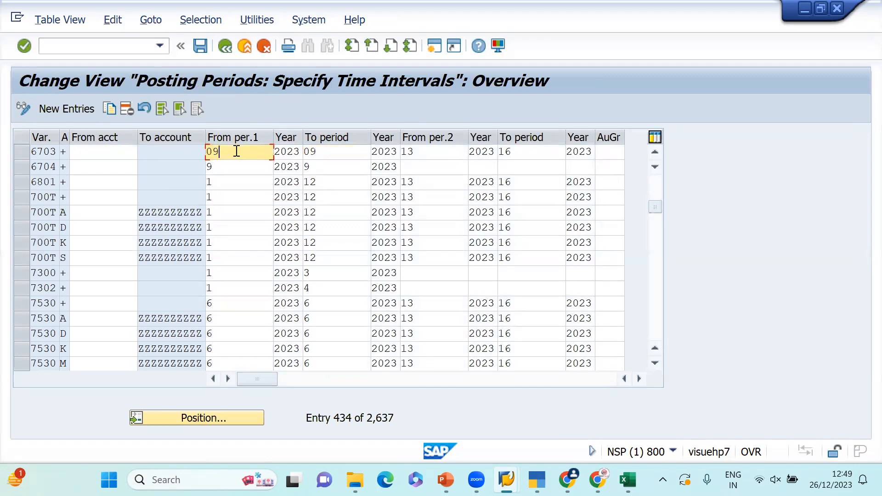
# Step: Extend the first interval of variant 6703 to period 12 and save it to the proposed customizing request
pyautogui.click(328, 154)
pyautogui.press('BackSpace')
pyautogui.press('BackSpace')
pyautogui.write('12')
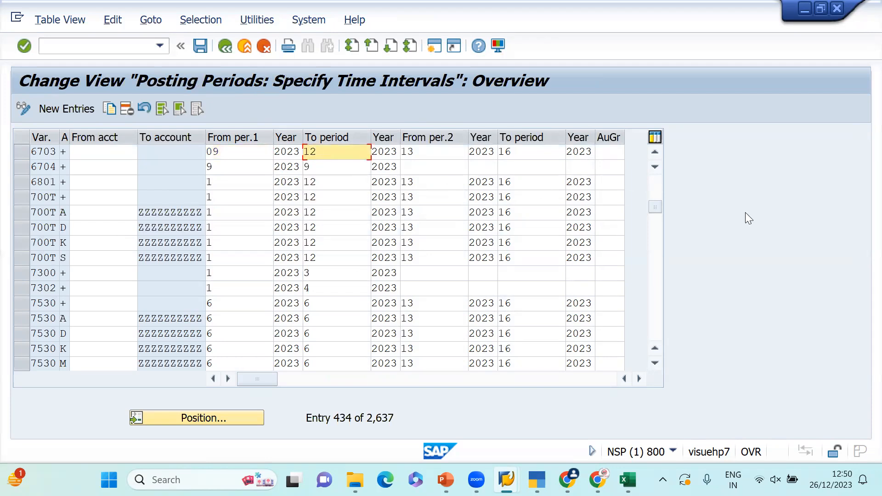
pyautogui.hotkey('ctrl', 's')
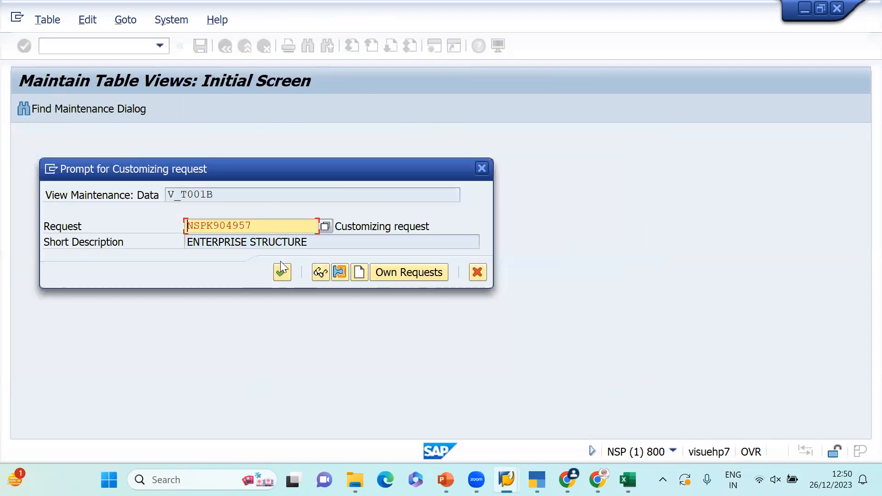
pyautogui.click(281, 270)
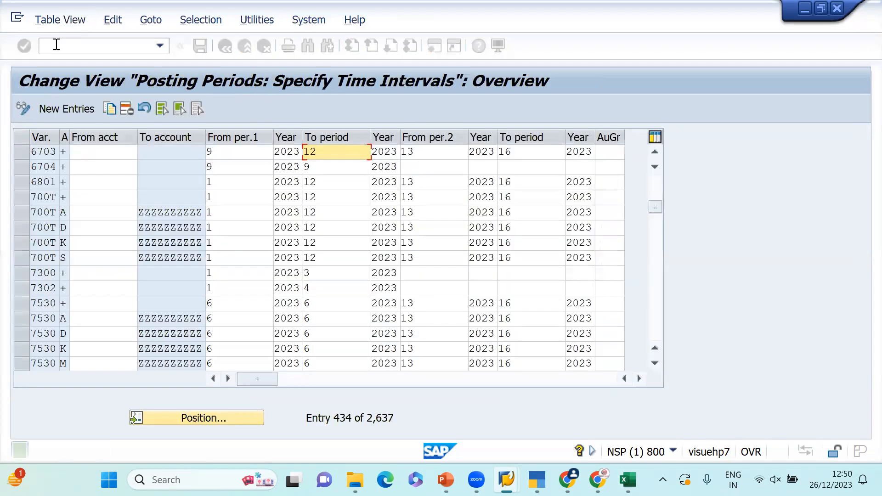
# Step: Start a new F-02 posting, copy the posting date 26.12.2023 into the document date, and submit the header with account 3000
pyautogui.click(56, 44)
pyautogui.write('/n f-02')
pyautogui.press('Return')
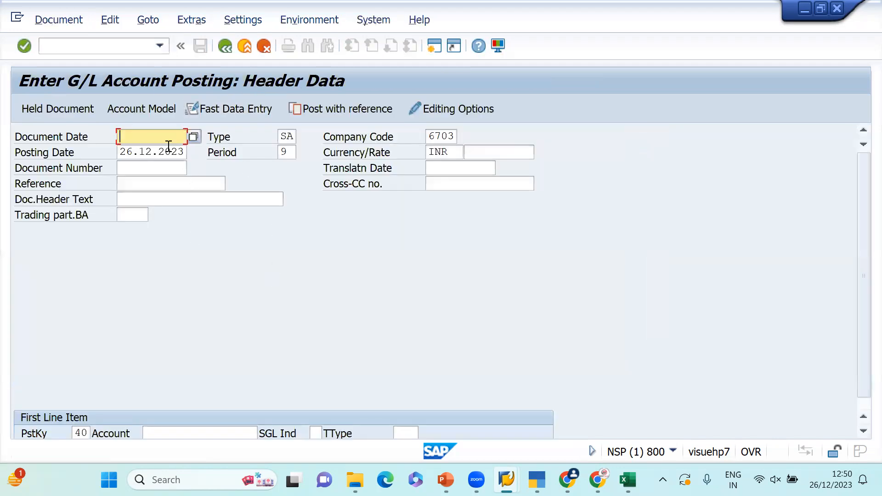
pyautogui.moveTo(120, 153); pyautogui.dragTo(279, 178)
pyautogui.hotkey('ctrl', 'c')
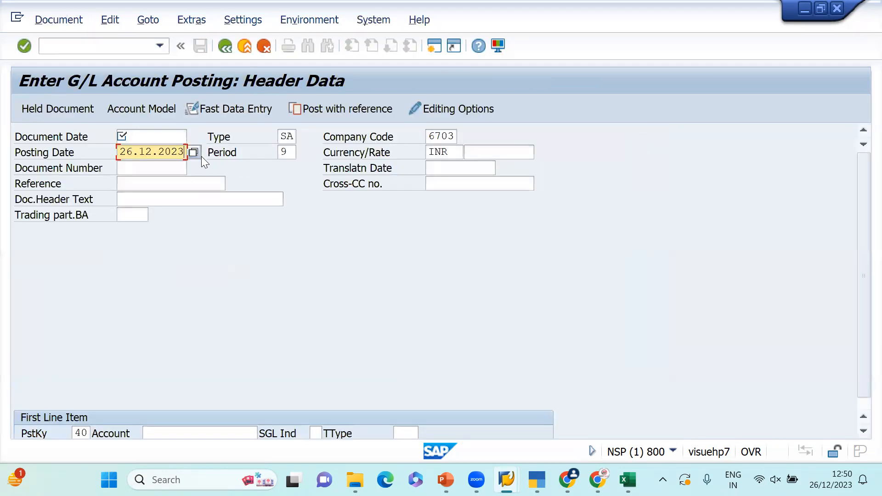
pyautogui.click(170, 132)
pyautogui.hotkey('ctrl', 'v')
pyautogui.click(171, 436)
pyautogui.write('3000')
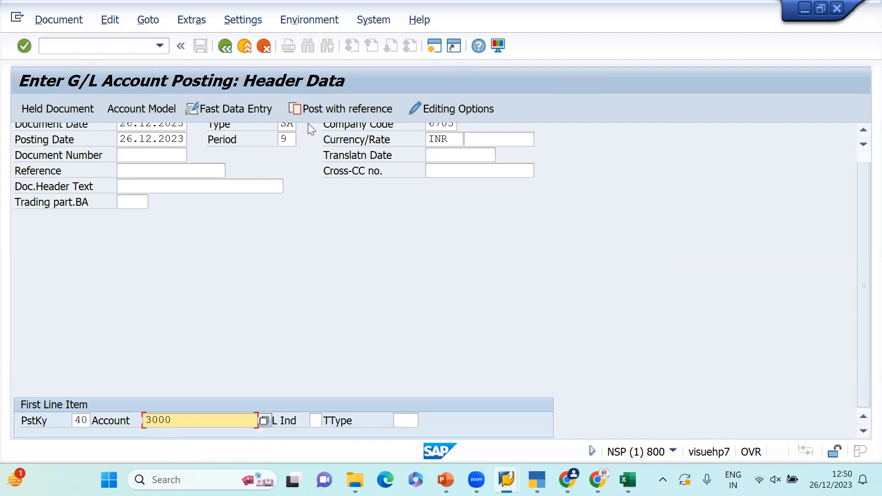
pyautogui.press('Return')
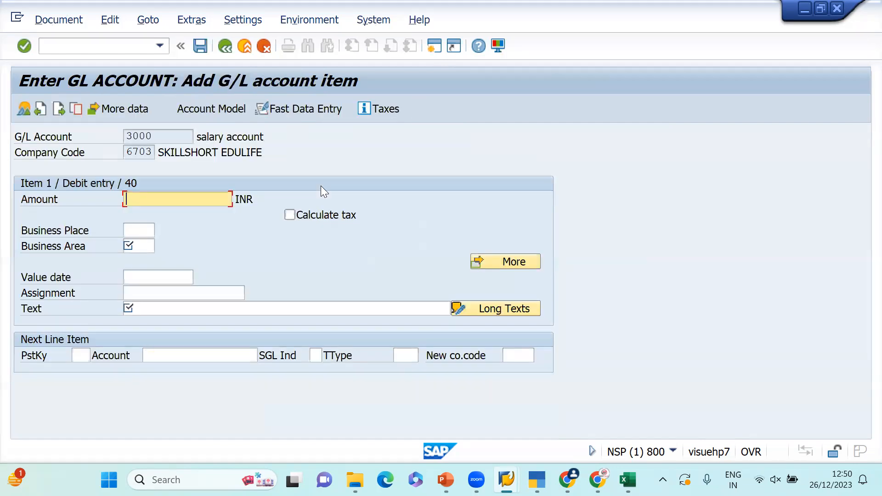